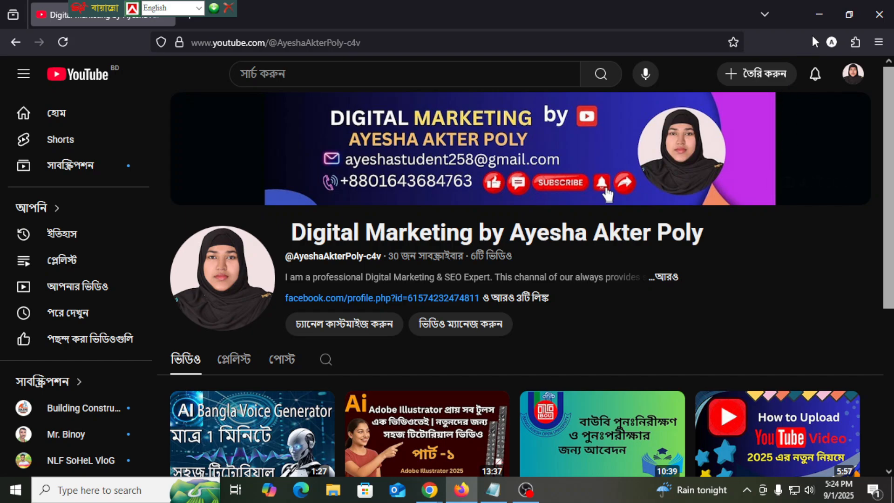
Step: Switch from Firefox to a maximized Chrome window and look through the Google results for "domain checker"
left_click(819, 15)
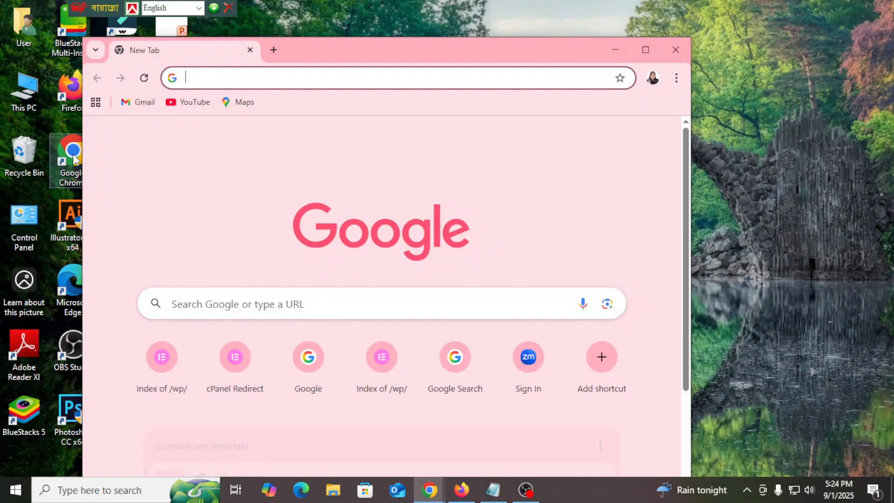
left_click(645, 49)
left_click(315, 265)
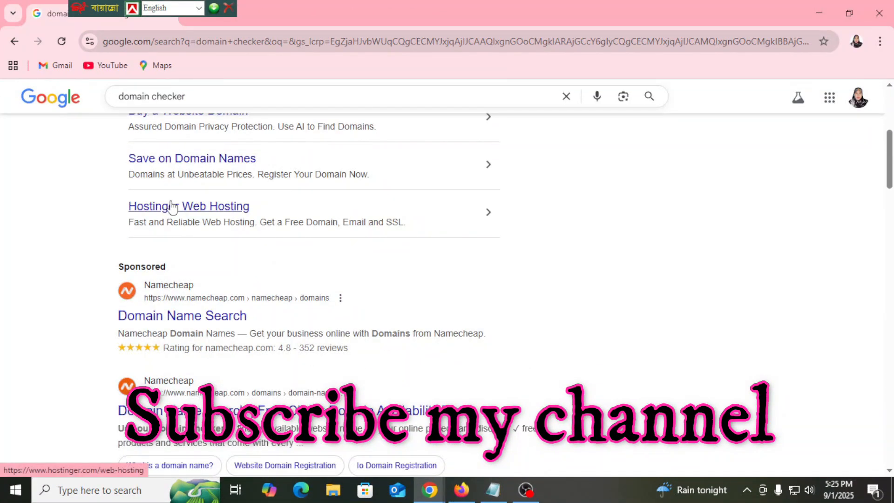
scroll(174, 207, "down", 4)
scroll(172, 207, "down", 4)
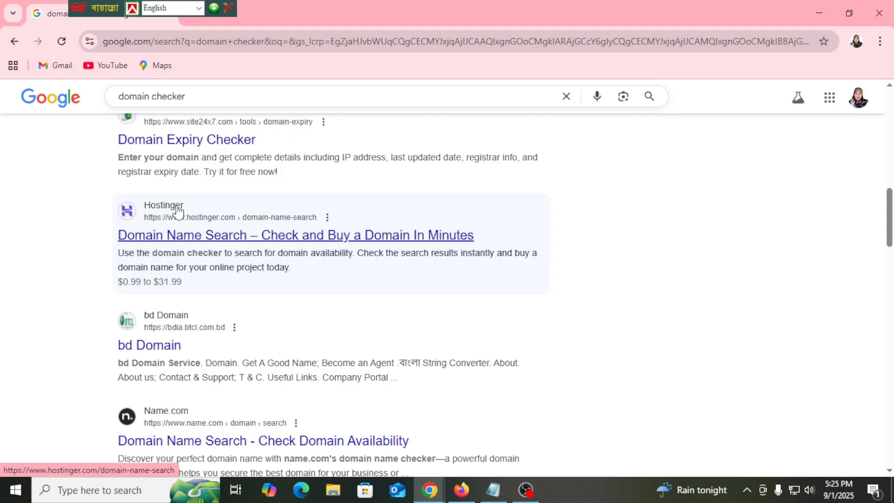
Step: Switch to the Web Host BD website and order the hosting plan priced at TK.1350 for the first year
mouse_move(429, 490)
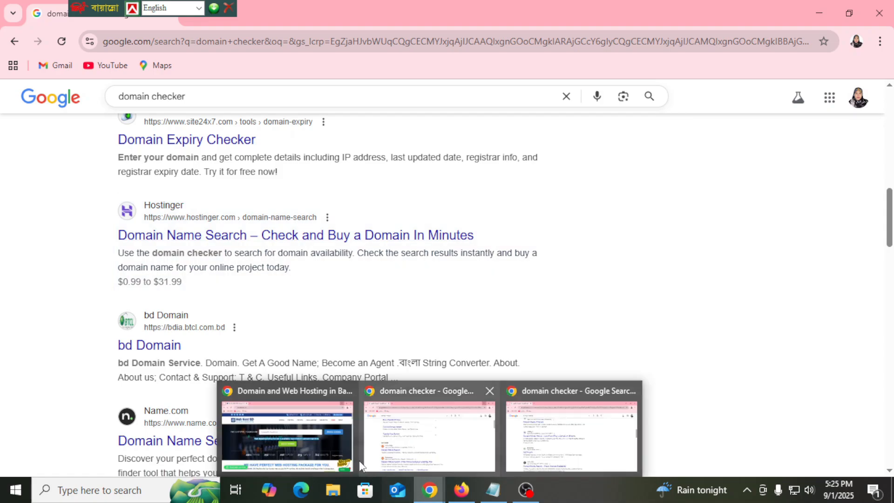
left_click(322, 438)
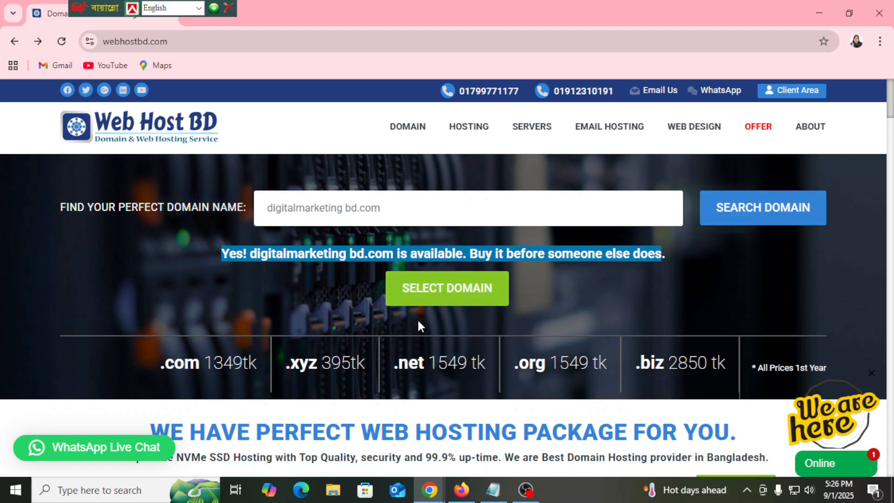
scroll(428, 310, "down", 8)
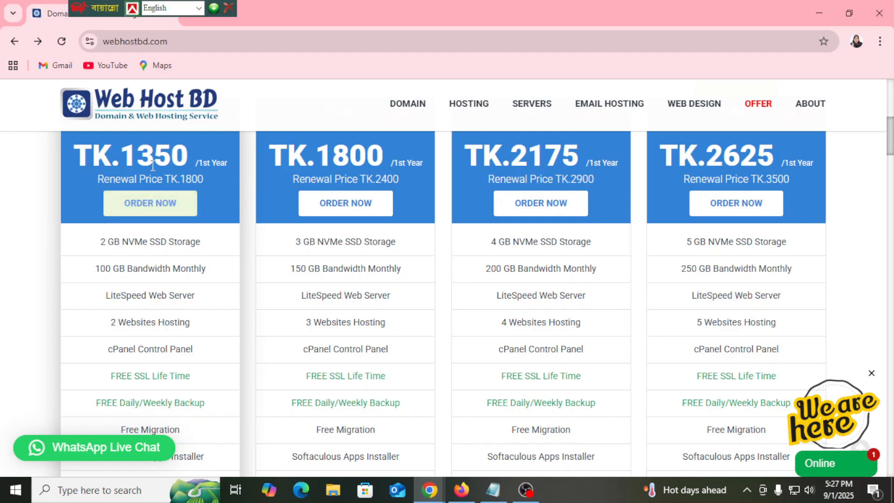
left_click(144, 208)
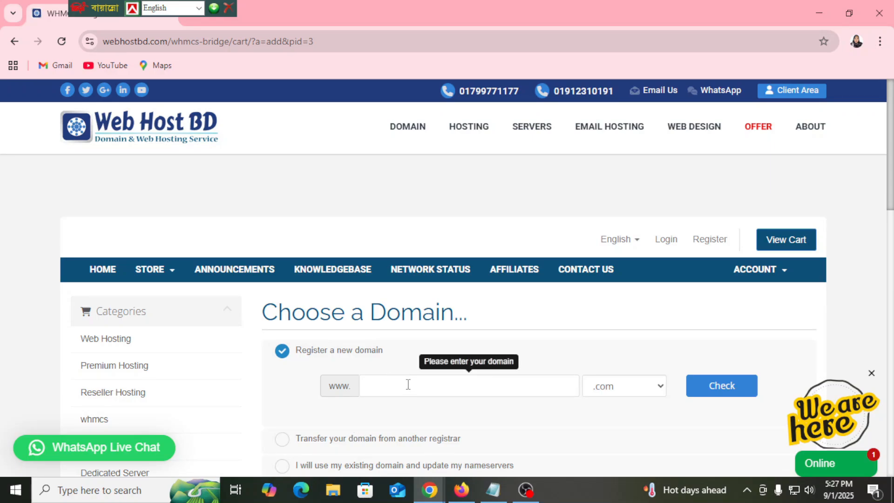
Step: Enter digitalmarketingbd.com as the new domain to register and check its availability
right_click(397, 384)
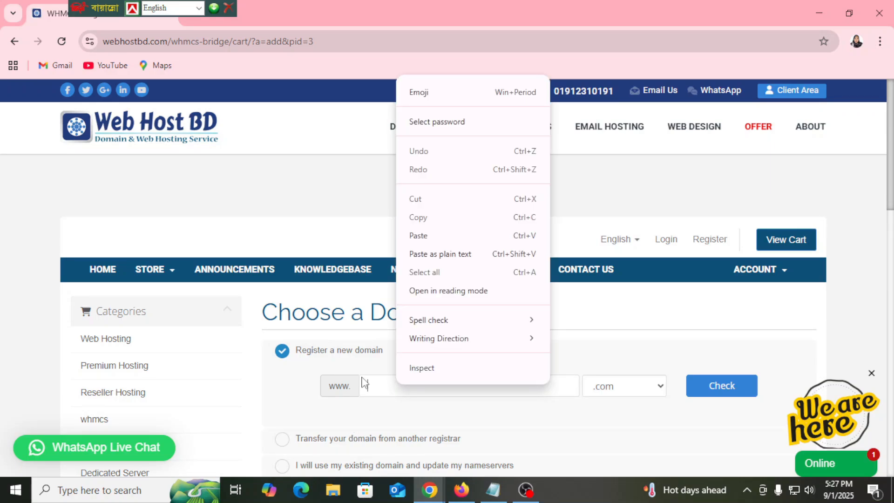
left_click(371, 387)
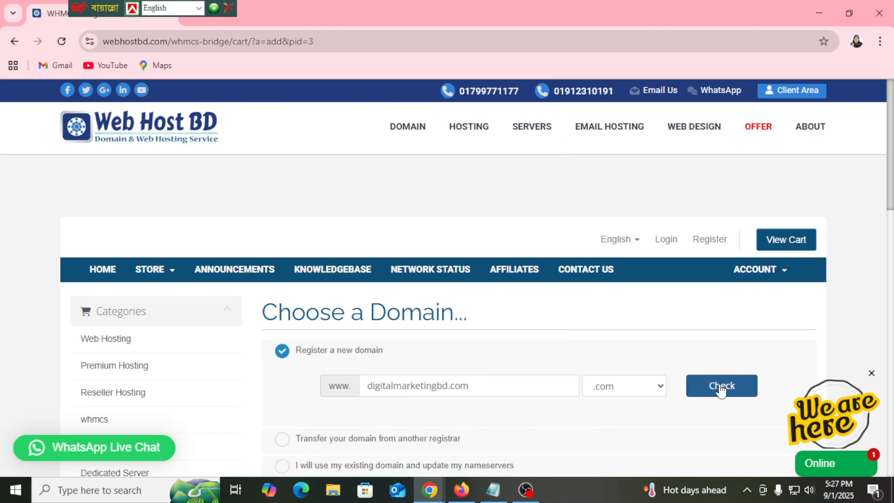
left_click(722, 387)
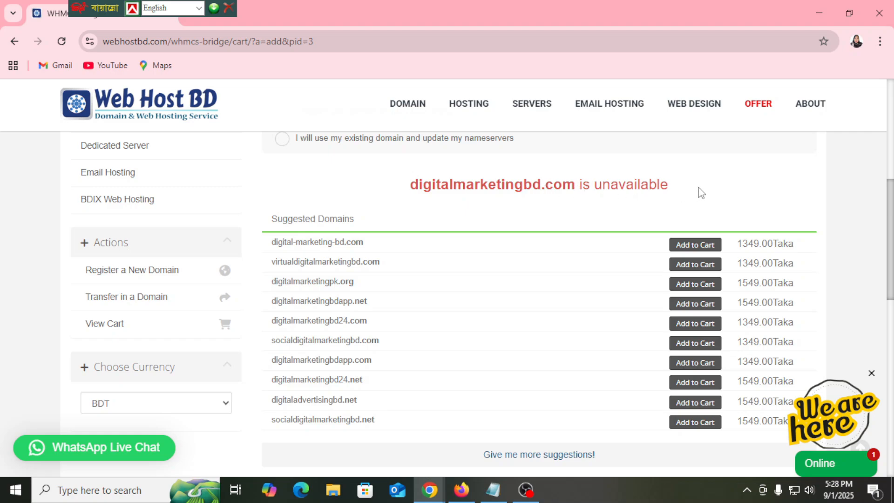
Step: Change the new domain name to digitalmarketingbybd.com and check its availability
scroll(433, 228, "up", 5)
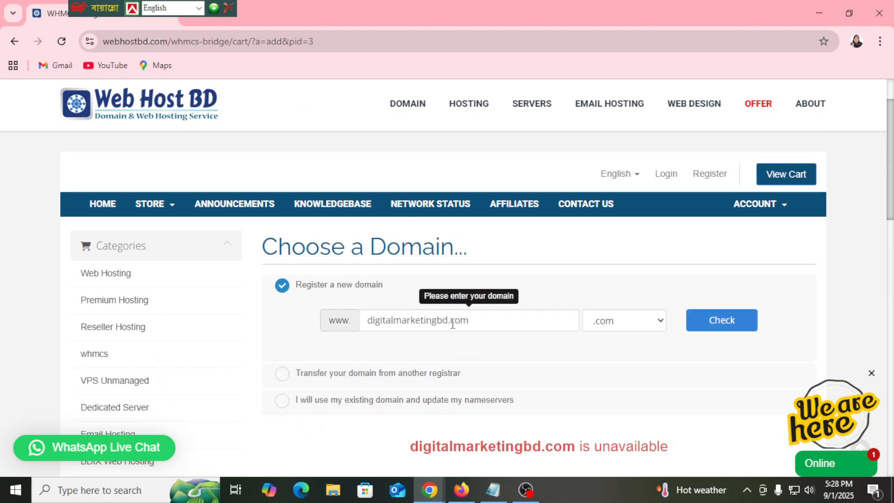
left_click(436, 320)
type("by")
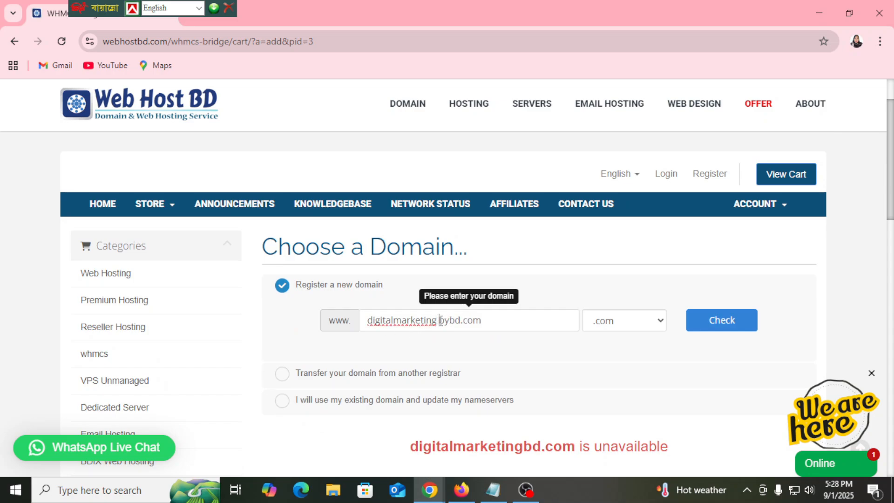
key("BackSpace")
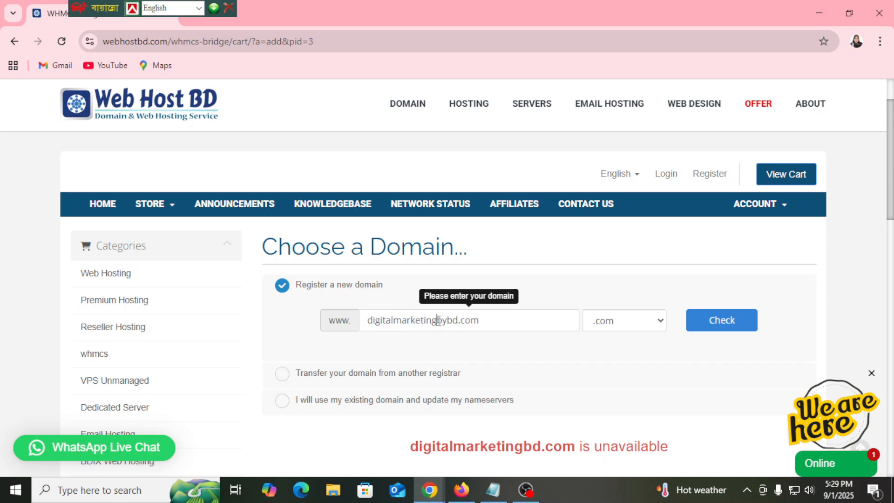
left_click(727, 321)
Step: Continue with digitalmarketingbybd.com and accept the Plan 1 configuration with the annual billing cycle
scroll(721, 325, "down", 3)
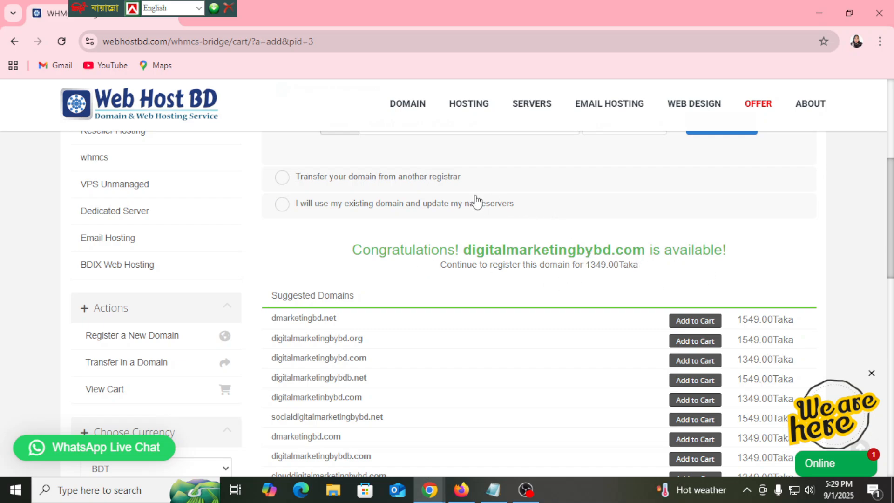
scroll(476, 200, "up", 4)
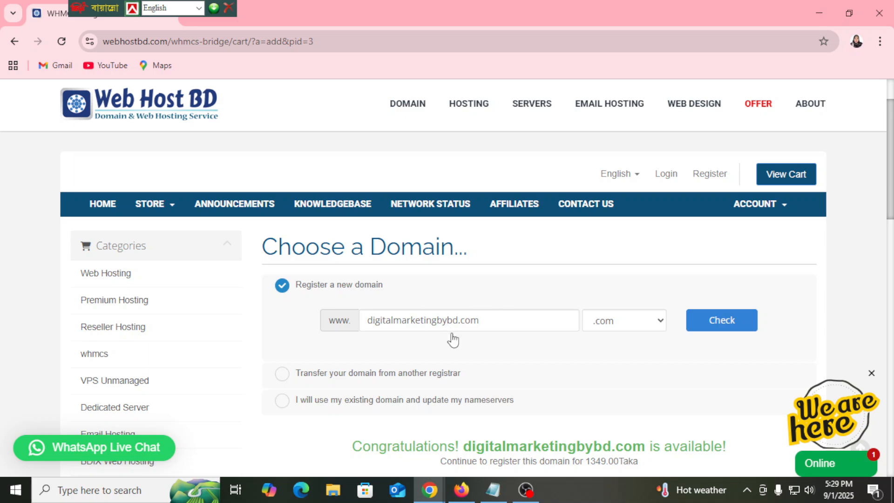
scroll(563, 353, "down", 8)
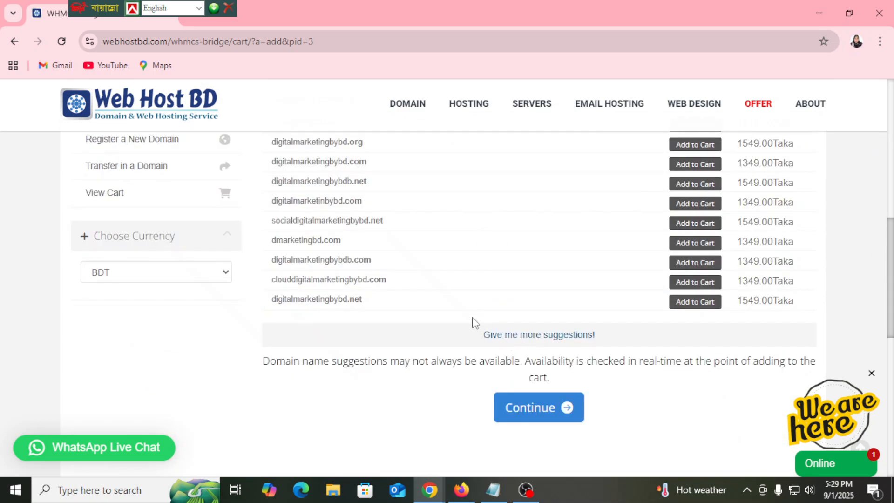
left_click(539, 415)
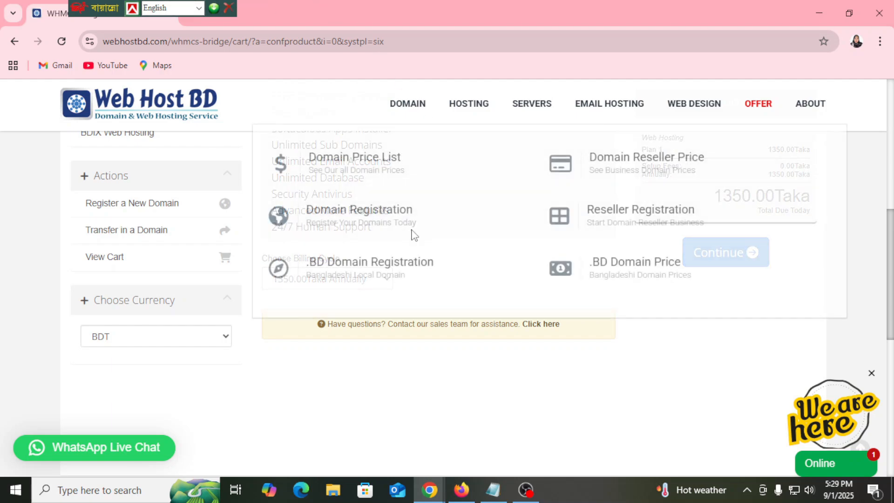
scroll(505, 351, "up", 3)
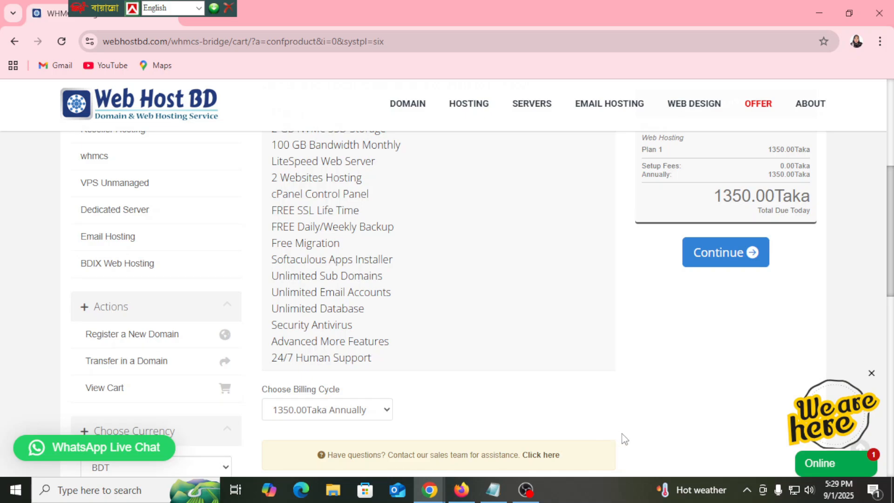
scroll(675, 396, "up", 3)
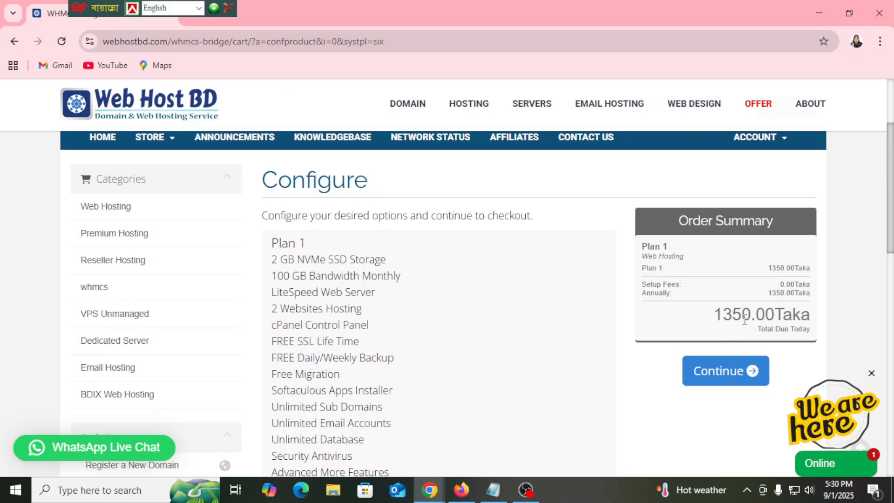
left_click(716, 375)
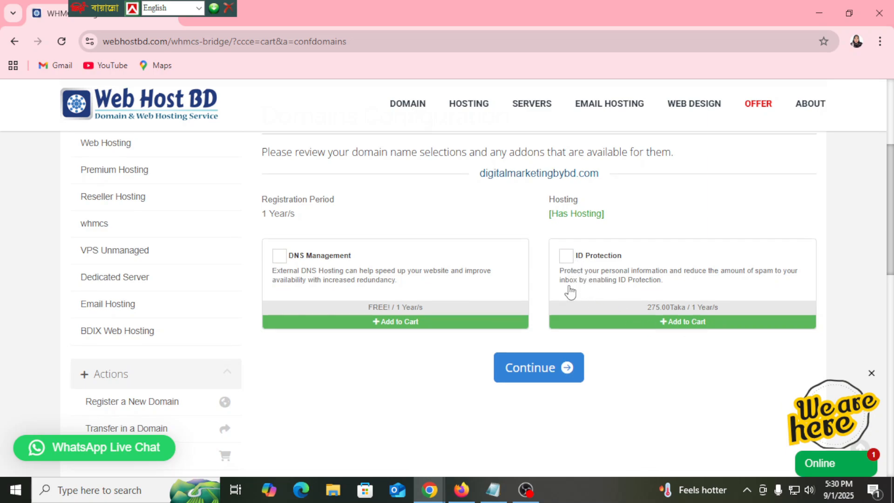
Step: Continue past the domain configuration without add-ons, review the cart and promo code area, and proceed to checkout
scroll(569, 291, "up", 3)
scroll(561, 375, "down", 5)
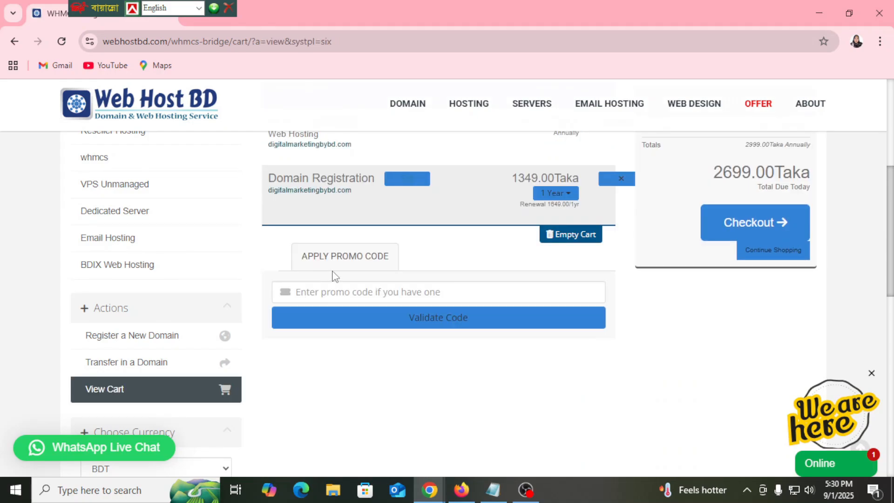
left_click(385, 266)
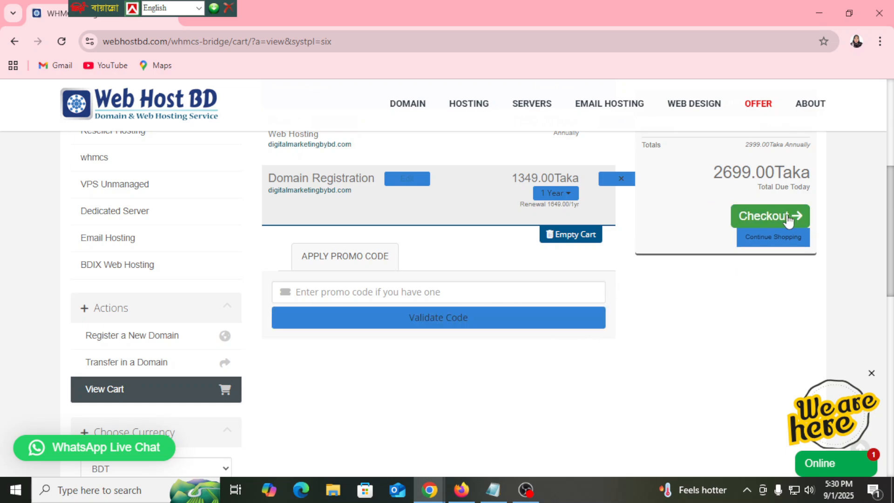
scroll(789, 219, "up", 1)
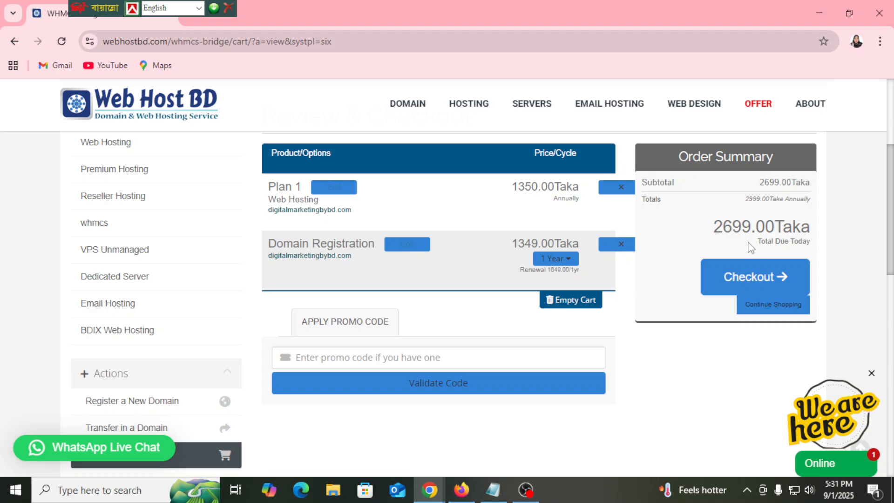
left_click(805, 274)
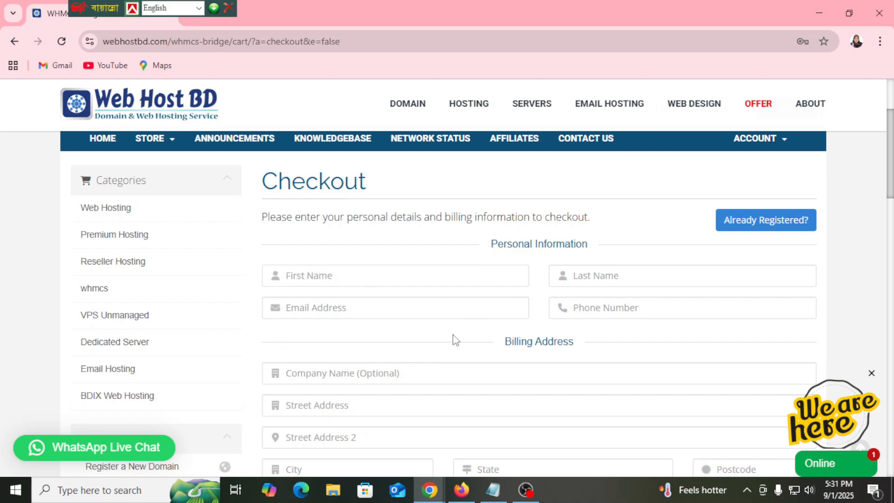
Step: Try to complete the order with Auto Payment, filling in the customer's first and last name in the checkout form
scroll(433, 312, "down", 3)
scroll(431, 330, "down", 3)
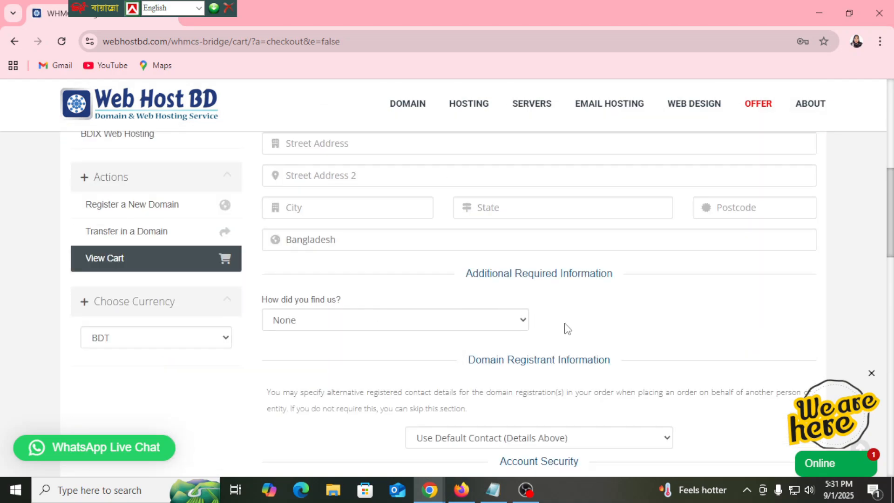
scroll(565, 329, "down", 4)
scroll(261, 334, "down", 3)
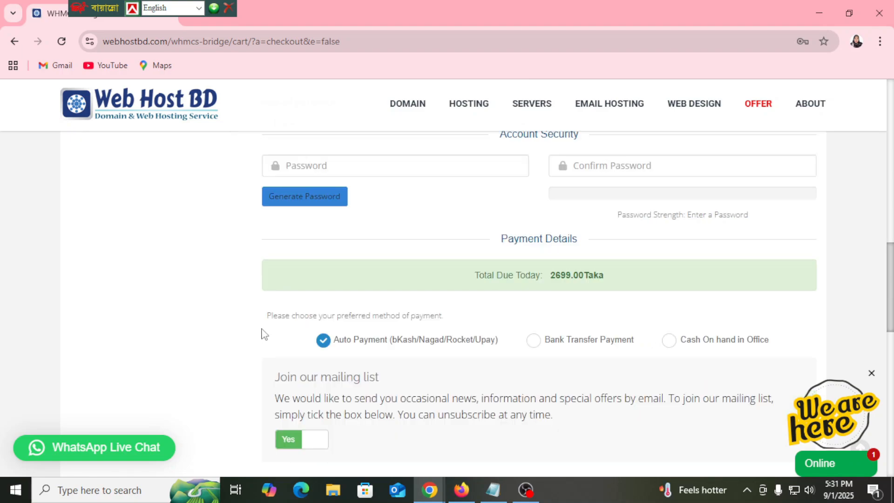
scroll(415, 298, "down", 1)
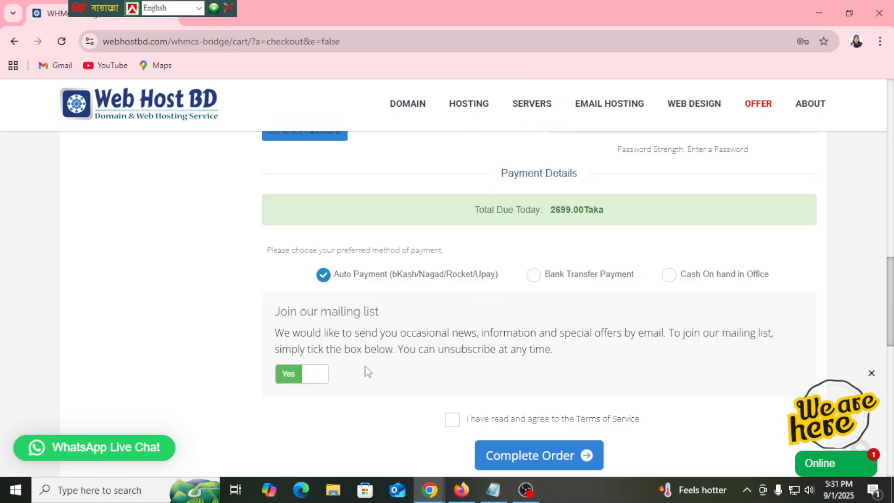
left_click(567, 455)
left_click(306, 208)
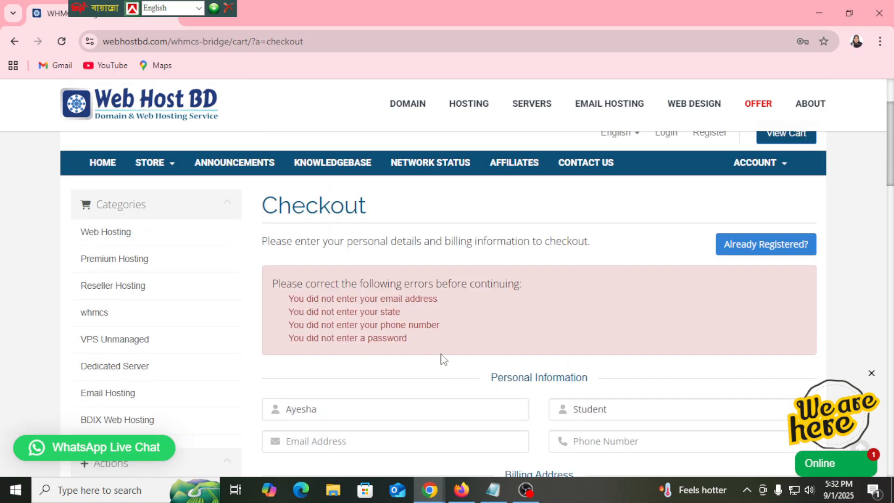
Step: Look over the account security and payment sections of the checkout form, go back a page and close the browser window
scroll(458, 383, "down", 10)
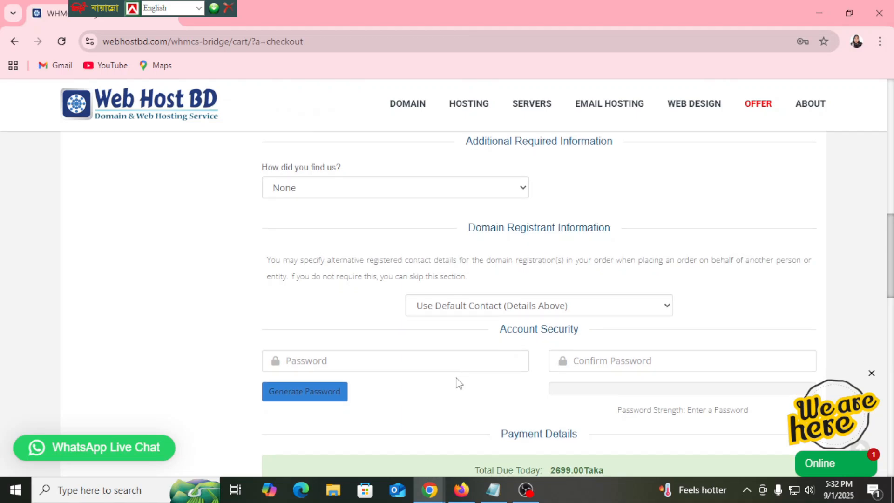
scroll(459, 383, "down", 4)
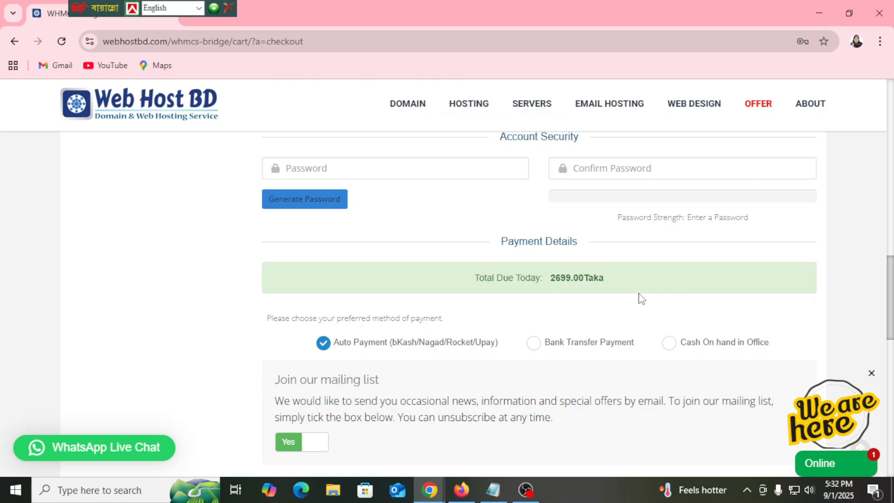
left_click(22, 41)
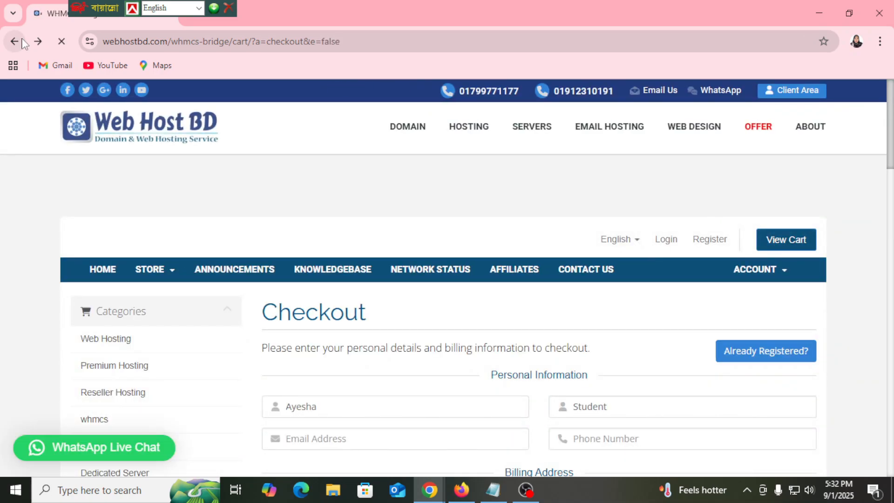
left_click(878, 17)
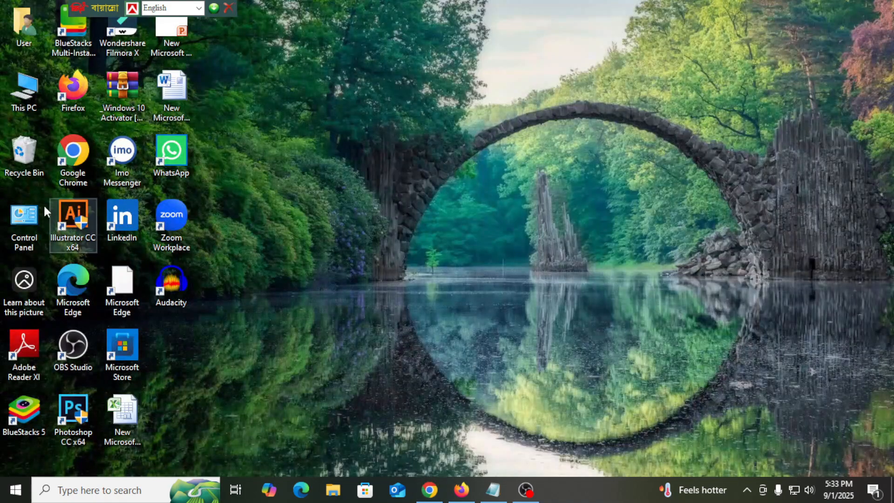
Step: Open Gmail in Chrome and examine the cPanel login details and nameservers in Web Host BD's hosting info email
double_click(74, 153)
left_click(730, 100)
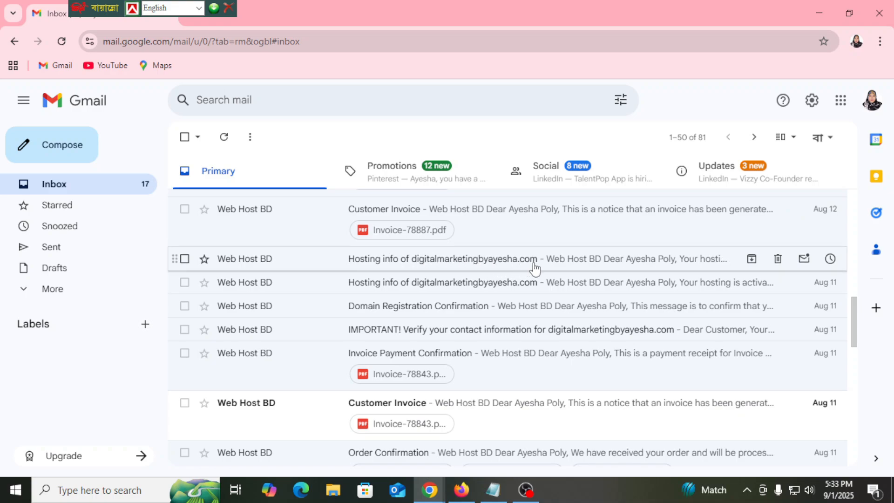
scroll(534, 268, "down", 1)
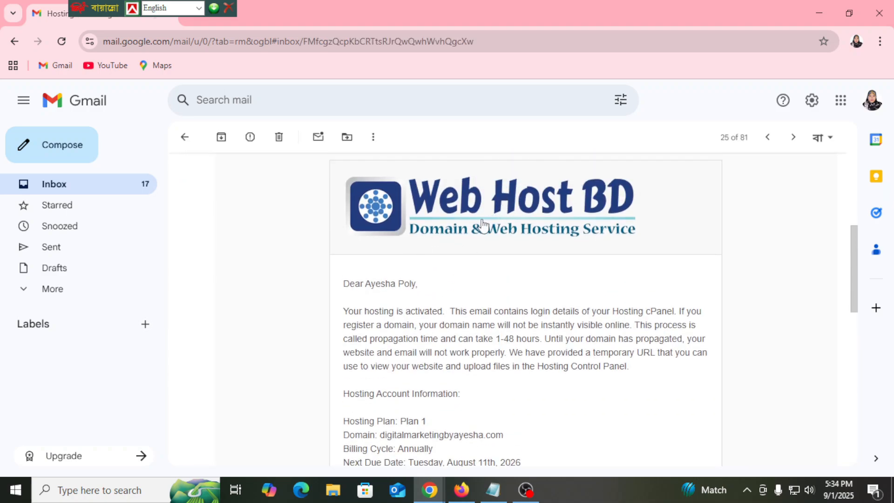
scroll(460, 242, "down", 4)
scroll(462, 242, "down", 2)
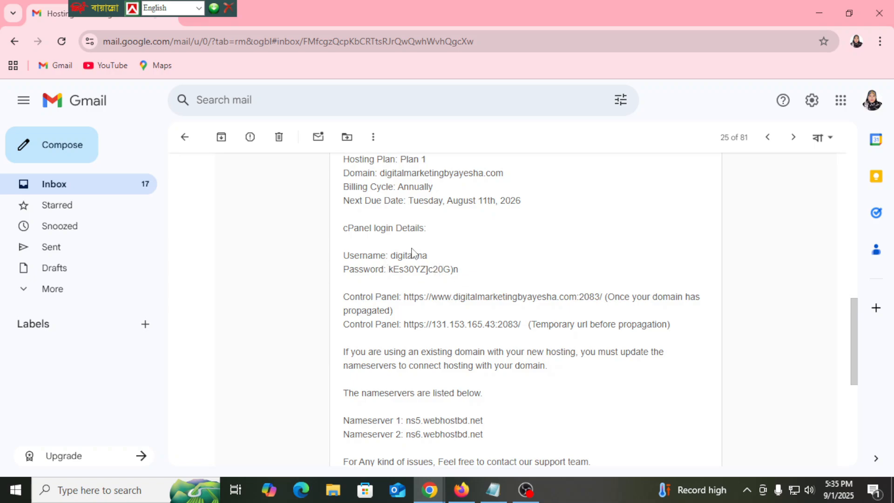
Step: Reread the hosting account information and cPanel login details in Web Host BD's email, and switch away from the mailbox
scroll(409, 254, "up", 5)
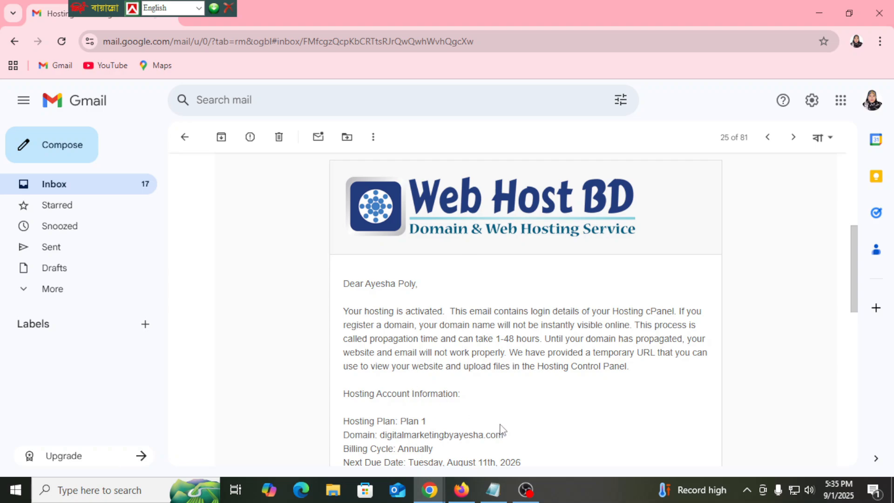
scroll(499, 429, "down", 4)
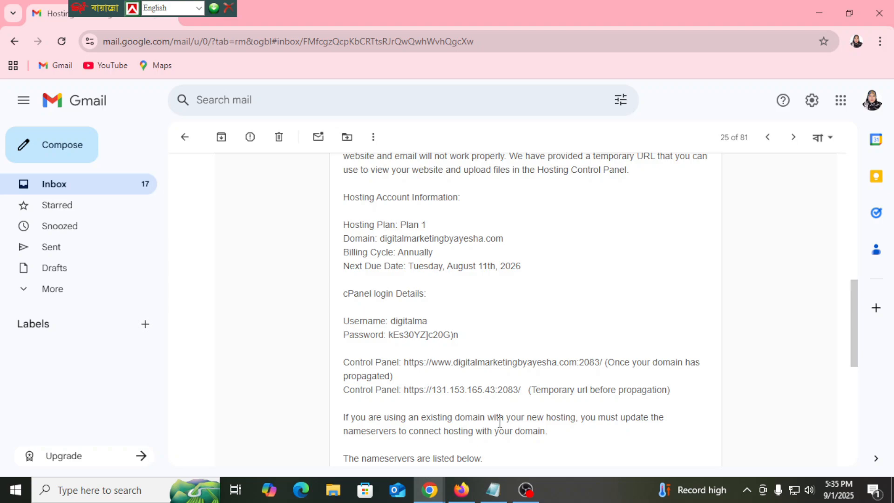
key("super+d")
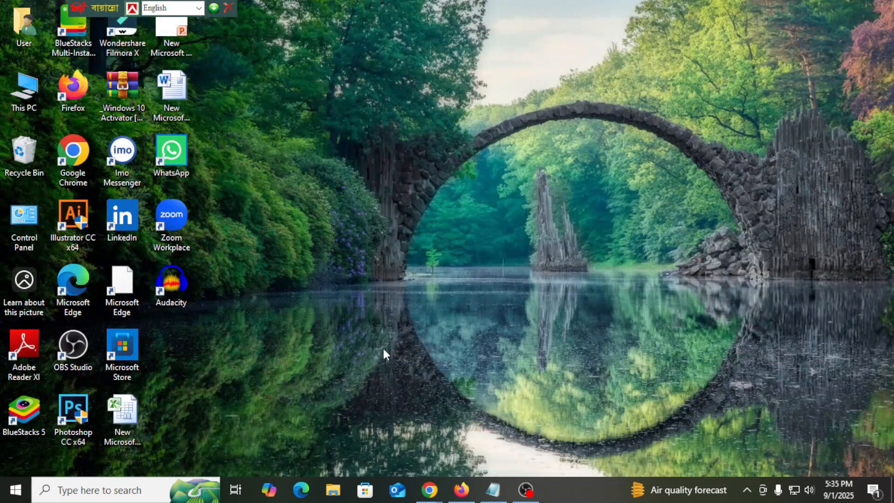
left_click(460, 490)
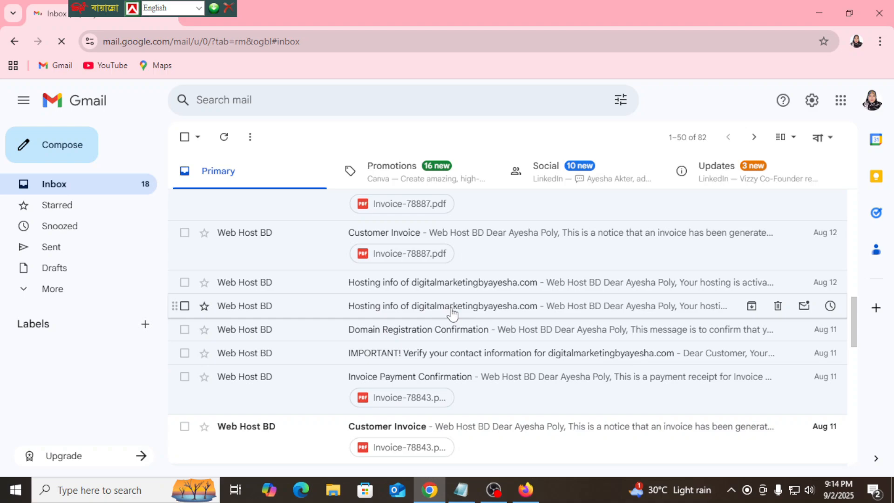
Step: Open the hosting info email for digitalmarketingbyayesha.com and load its domain-based Control Panel URL in a new tab
left_click(450, 308)
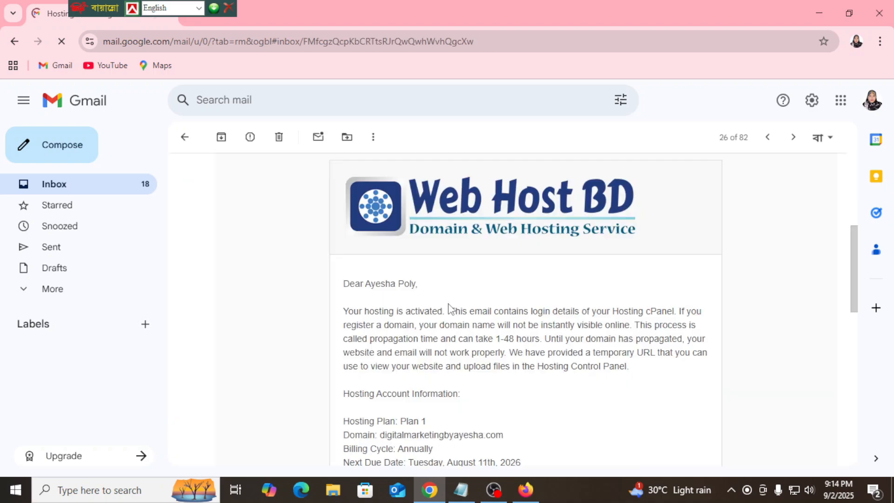
scroll(449, 308, "down", 7)
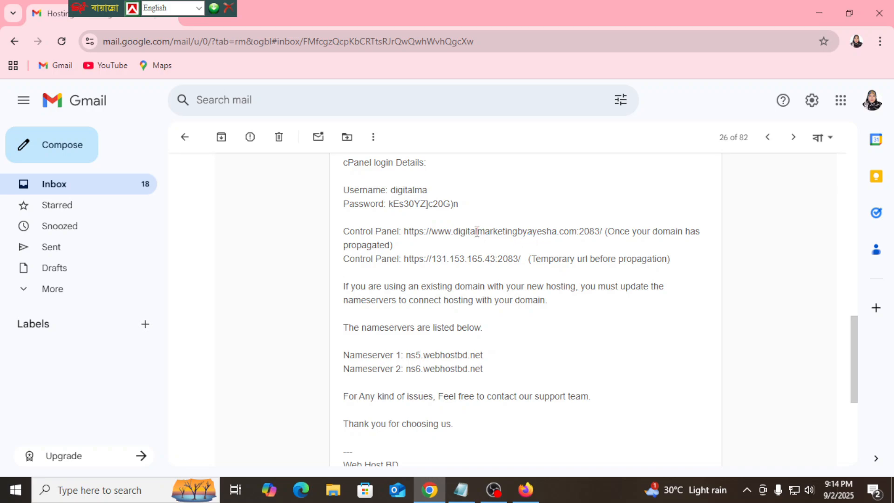
left_click_drag(404, 232, 602, 231)
key("ctrl+c")
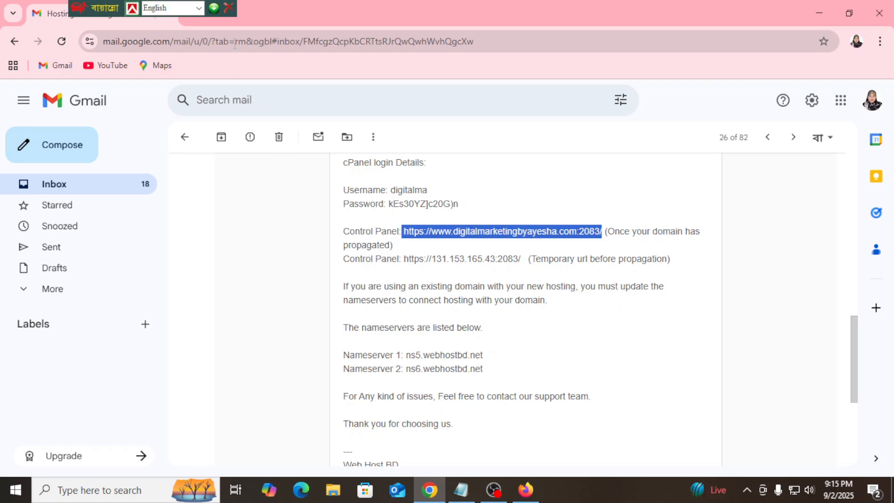
left_click(191, 19)
key("ctrl+v")
left_click(239, 69)
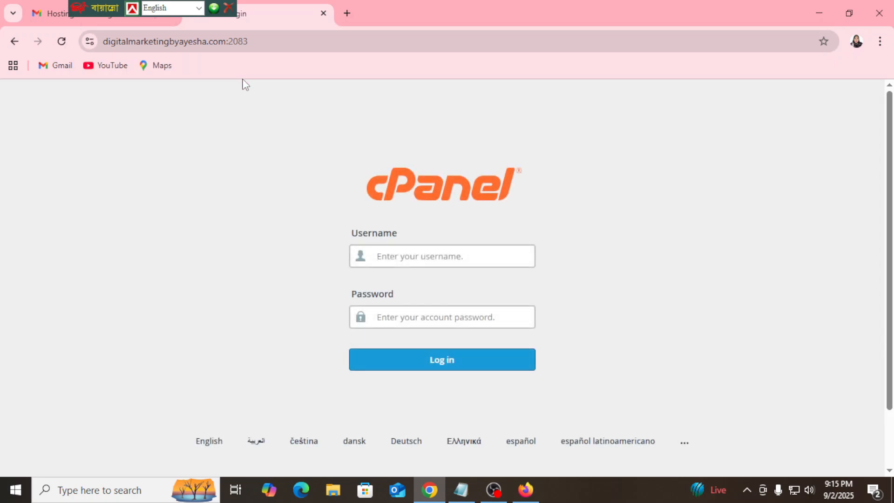
Step: Copy the cPanel username from the hosting email into the cPanel login form, and return to the email
left_click(140, 21)
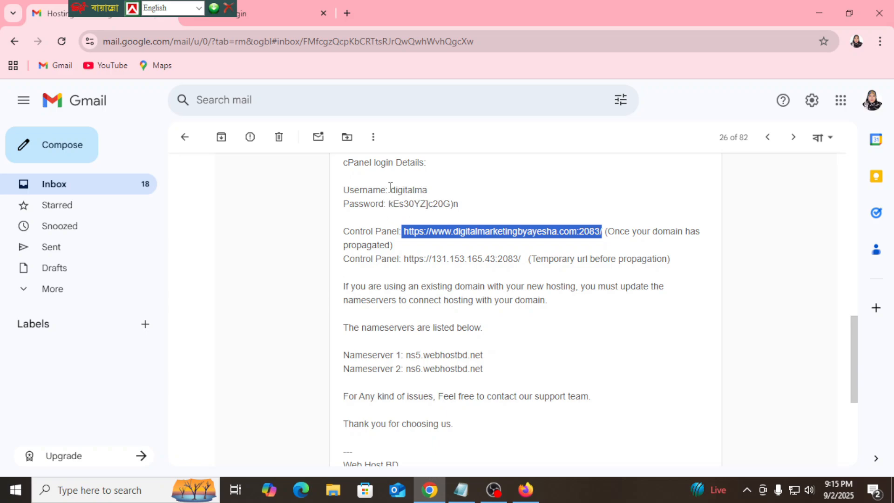
left_click_drag(390, 186, 432, 190)
key("ctrl+c")
key("ctrl+Tab")
key("ctrl+v")
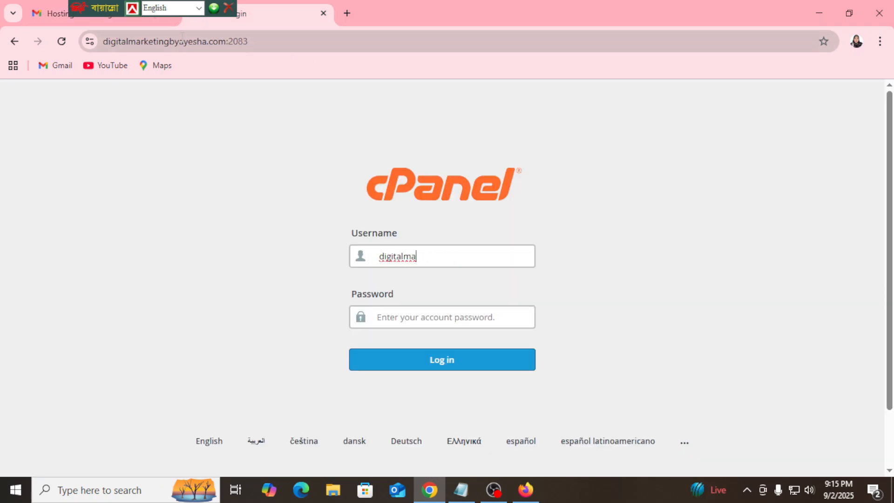
key("ctrl+Tab")
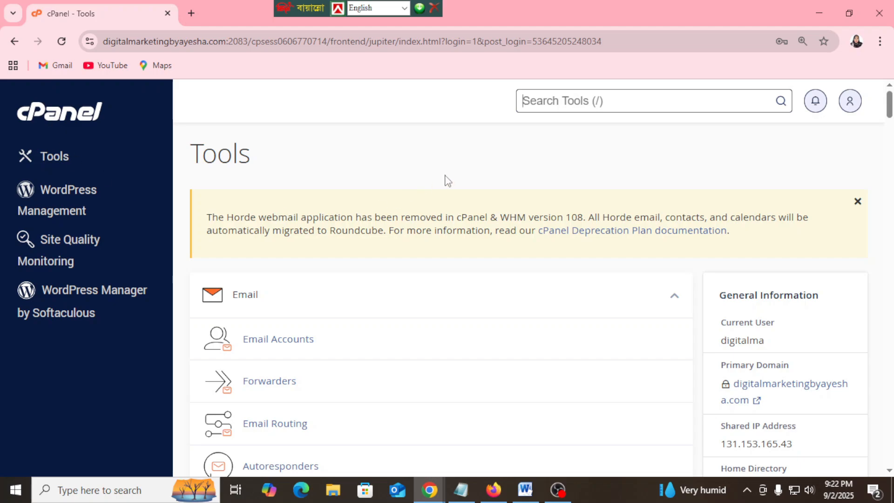
Step: Look over the Email and JetBackup sections and the account statistics on the cPanel Tools page
left_click(858, 201)
scroll(655, 269, "down", 6)
scroll(484, 249, "up", 6)
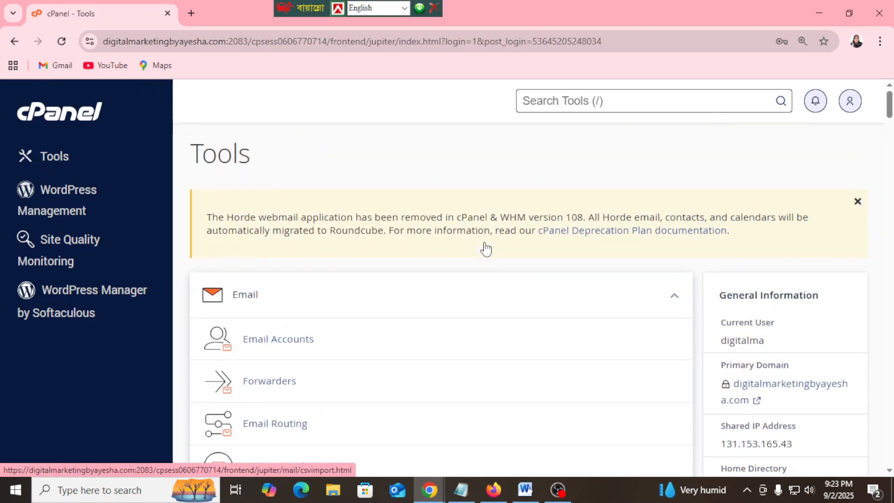
scroll(486, 250, "down", 10)
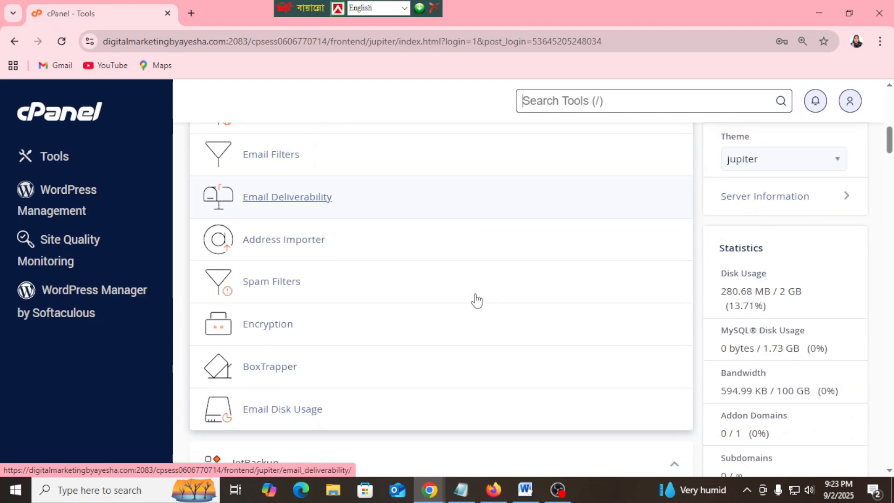
scroll(477, 301, "down", 6)
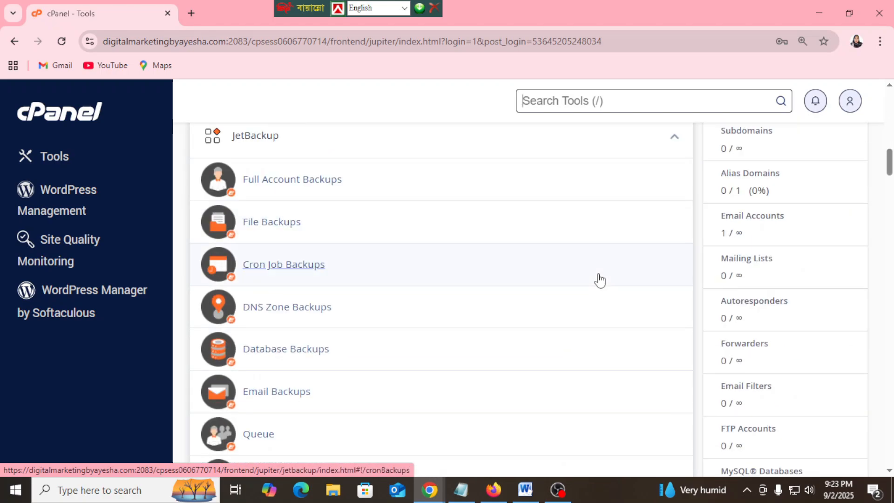
Step: Open Password & Security from the cPanel account options and examine the Change Password form and its advice
left_click(851, 103)
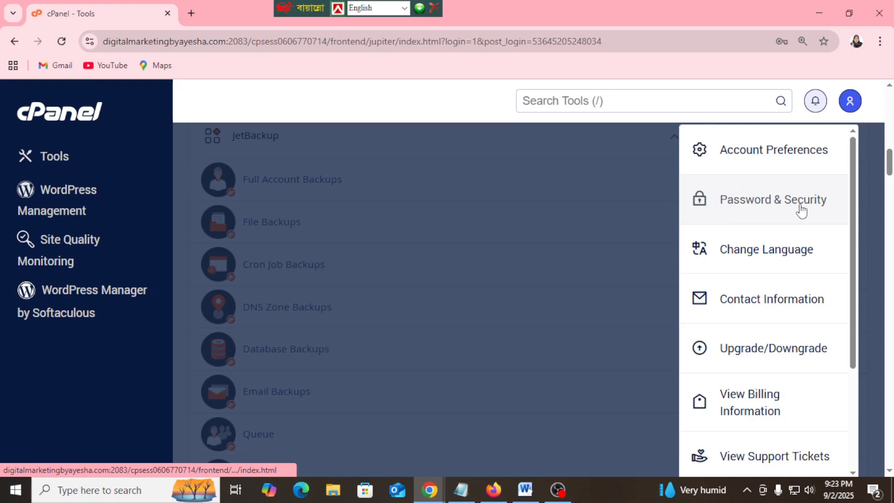
left_click(755, 210)
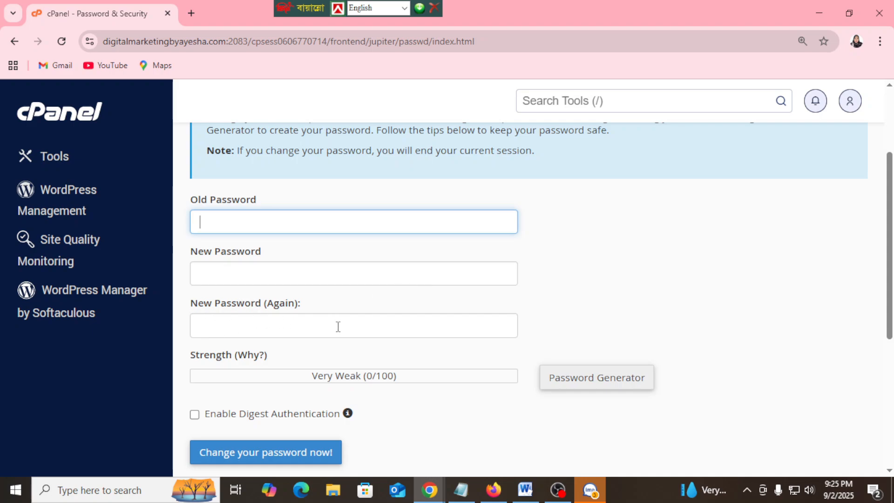
scroll(338, 327, "down", 2)
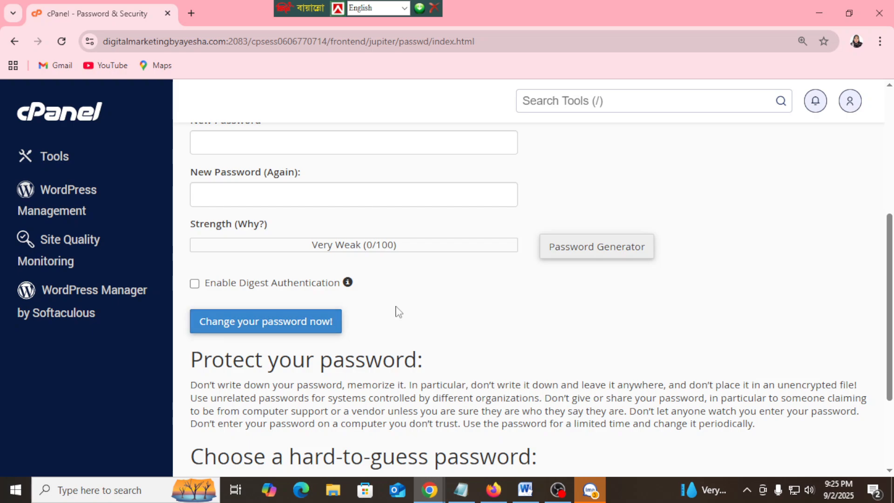
scroll(399, 312, "down", 1)
scroll(394, 307, "up", 3)
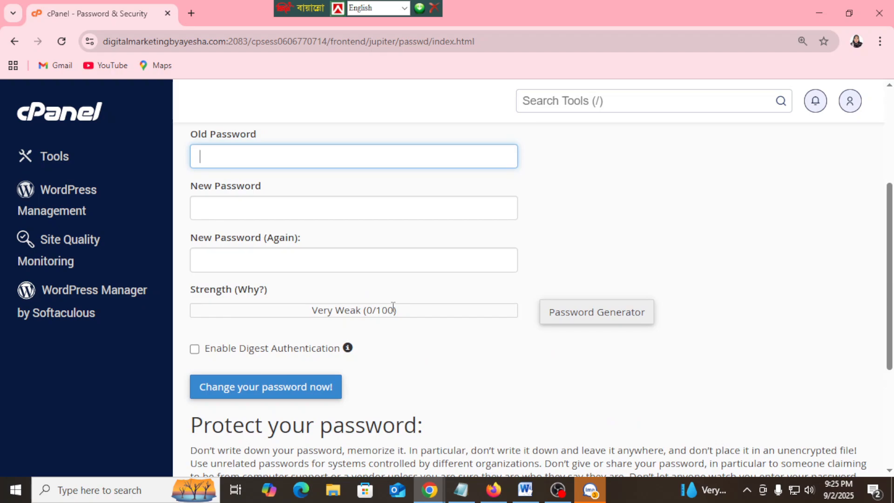
scroll(393, 306, "up", 1)
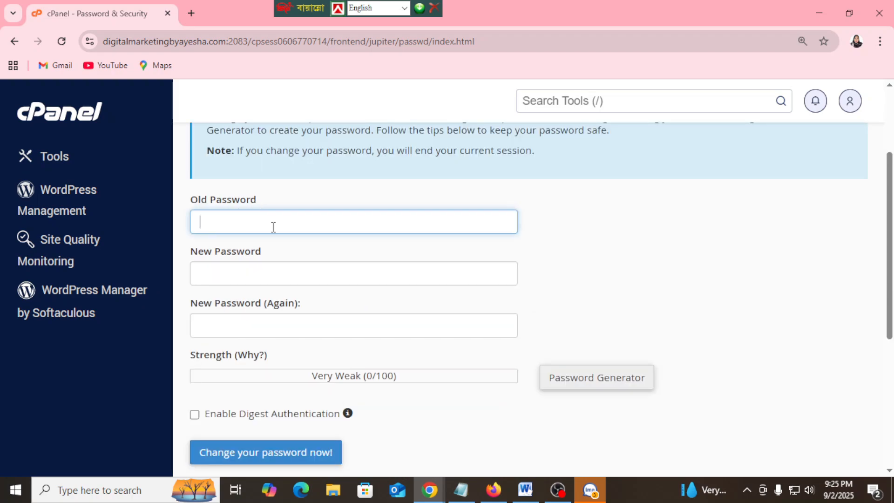
scroll(274, 227, "up", 2)
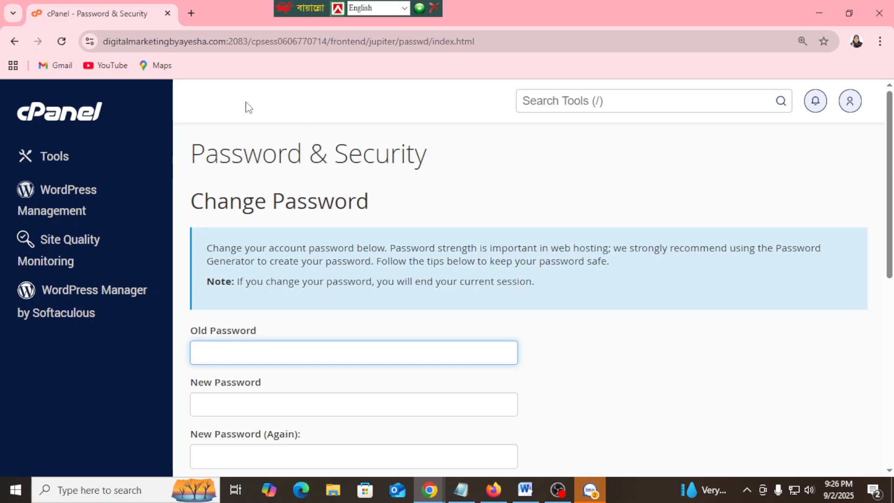
Step: Open Softaculous WordPress Management from the cPanel Tools page and start a fresh WordPress installation
left_click(16, 39)
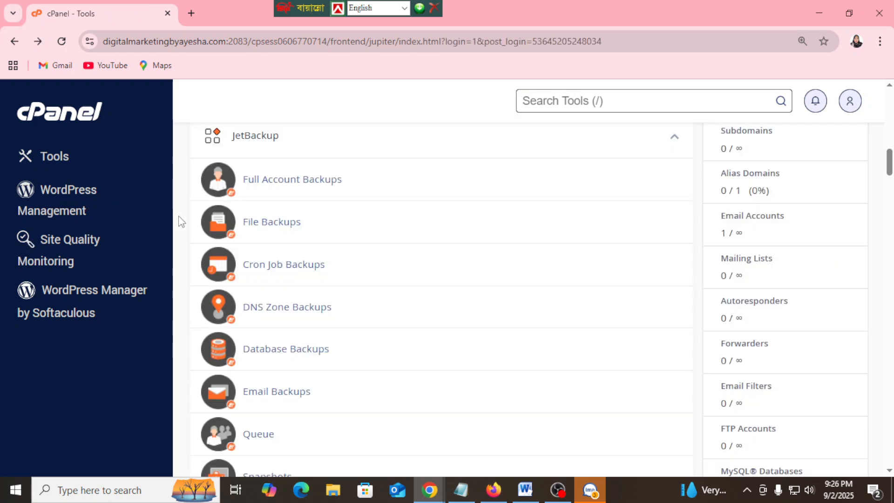
scroll(354, 244, "down", 4)
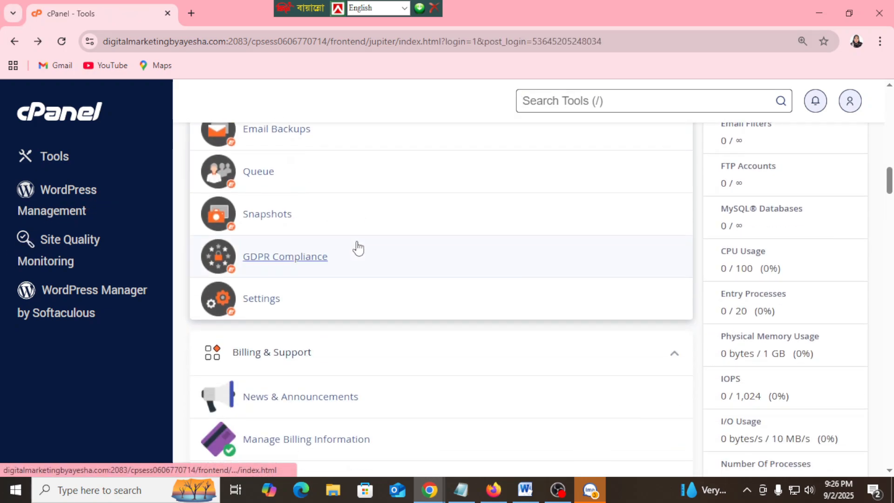
scroll(357, 248, "down", 4)
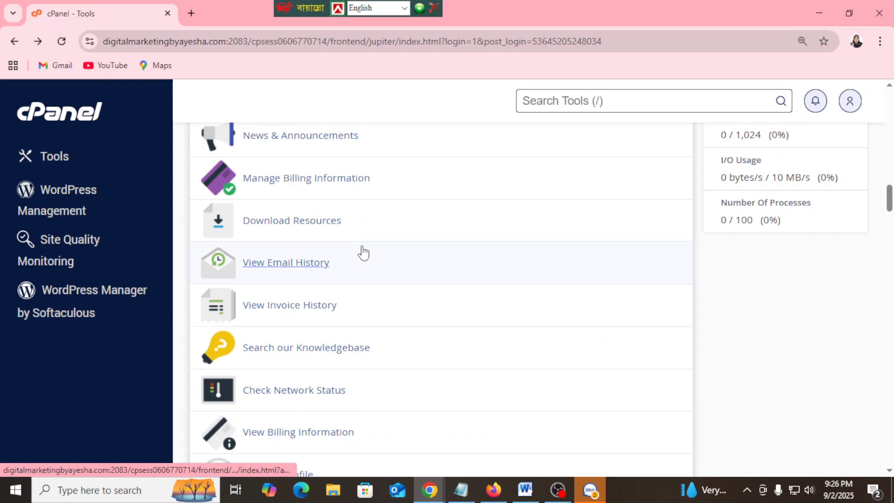
scroll(364, 253, "down", 8)
scroll(364, 256, "down", 13)
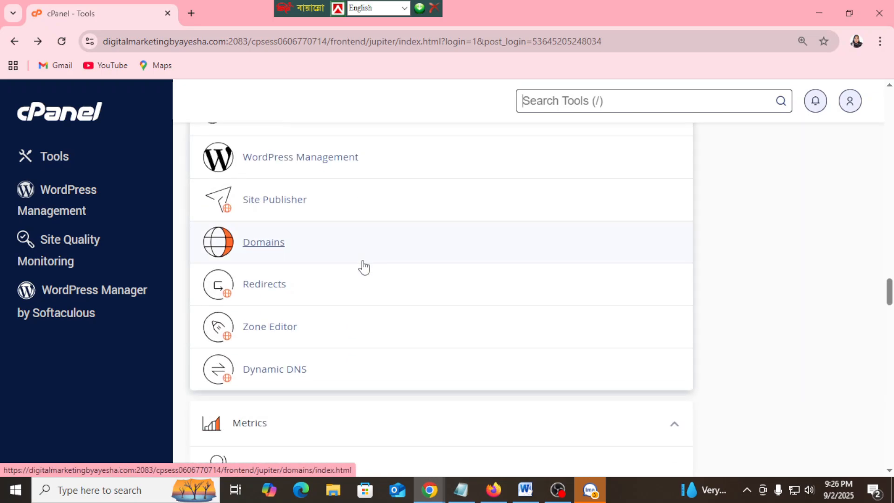
scroll(363, 261, "down", 10)
left_click(307, 253)
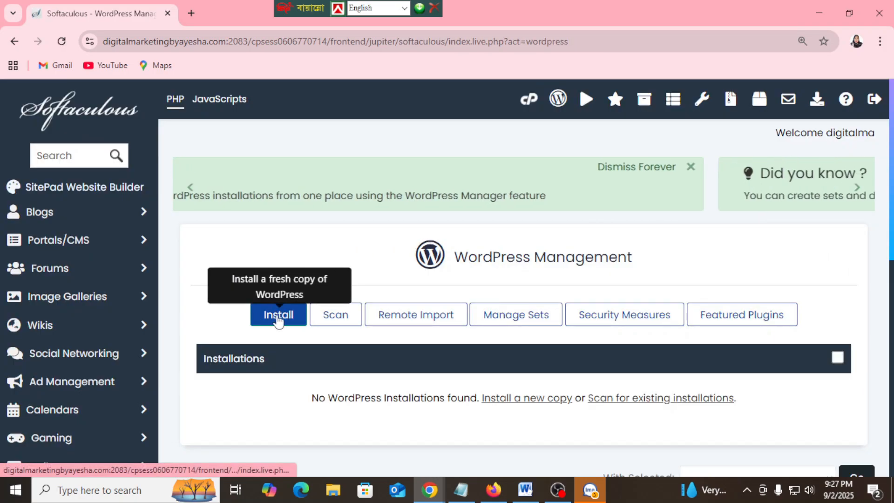
left_click(282, 316)
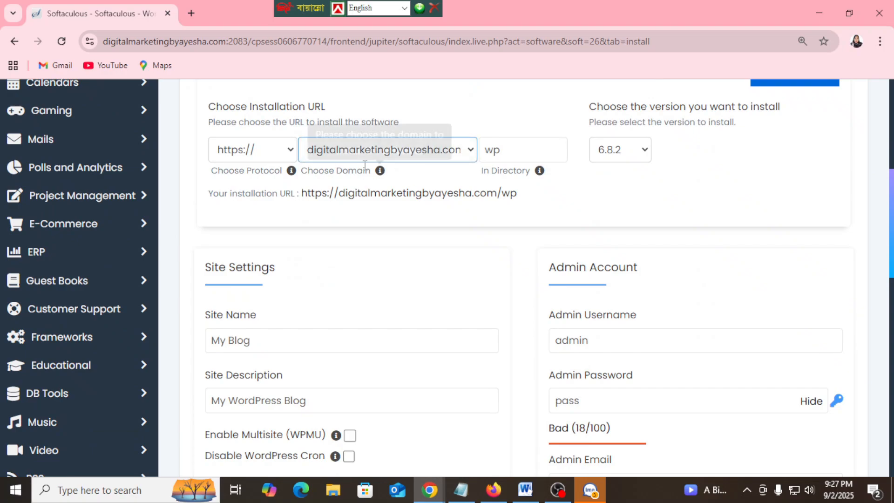
Step: Go through the domain, protocol, WordPress version and directory options of the installation form, keeping version 6.8.2
left_click(422, 156)
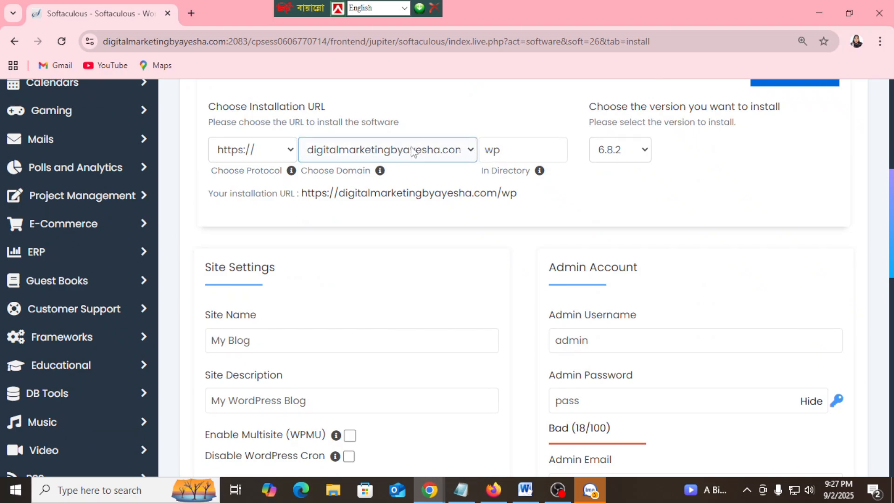
left_click(254, 154)
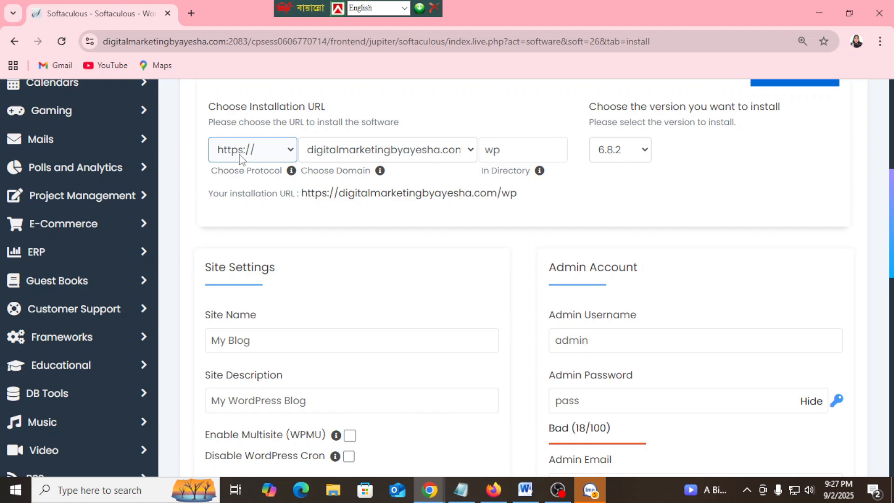
left_click(645, 154)
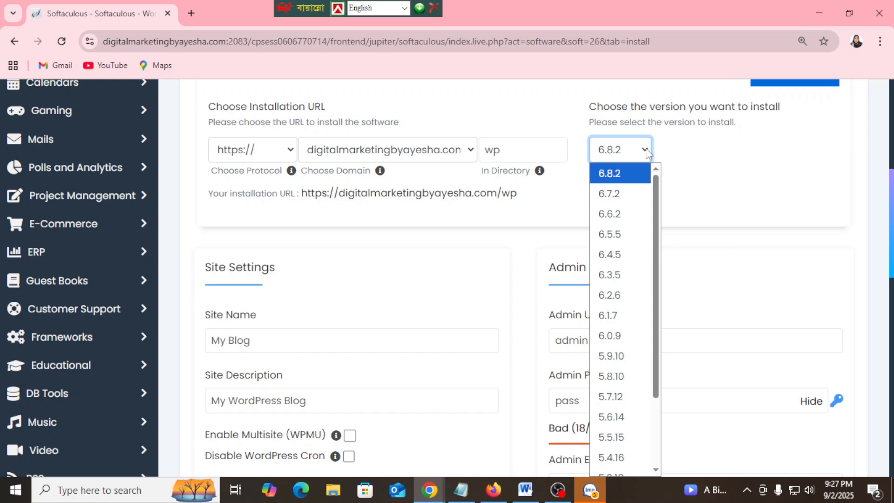
left_click(647, 151)
left_click(504, 151)
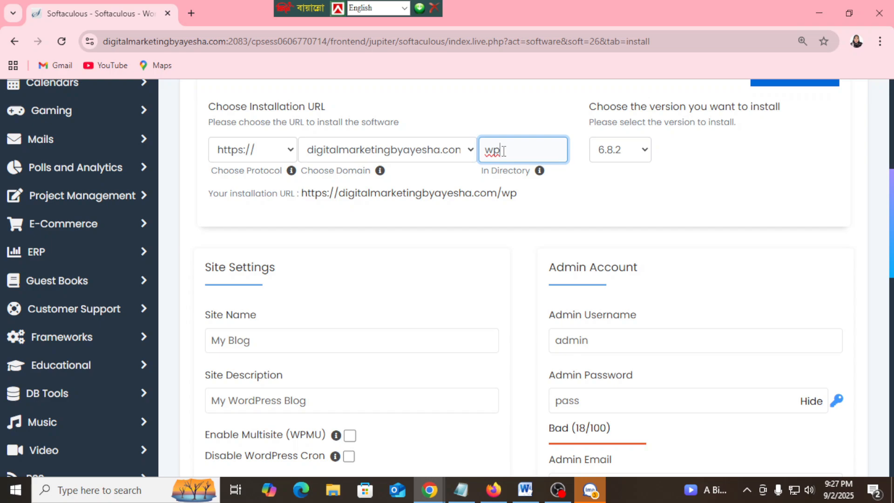
Step: Paste the copied text as the site description in the WordPress Site Settings
scroll(214, 195, "down", 3)
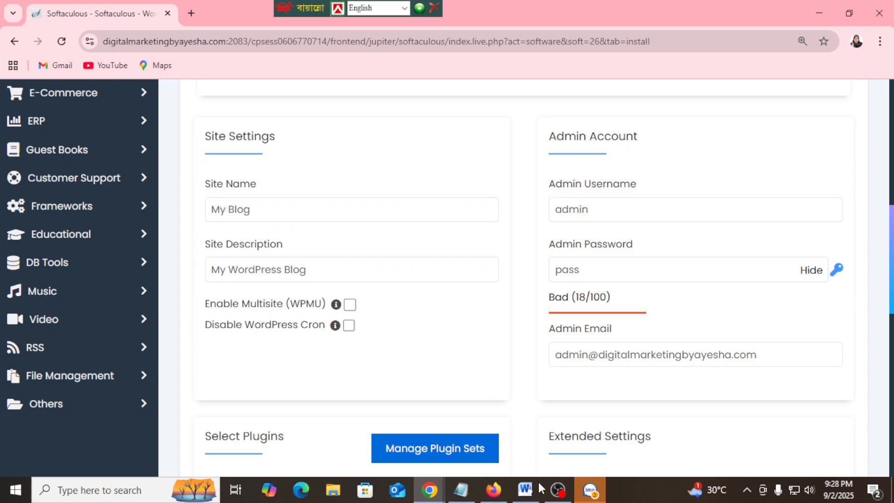
mouse_move(527, 501)
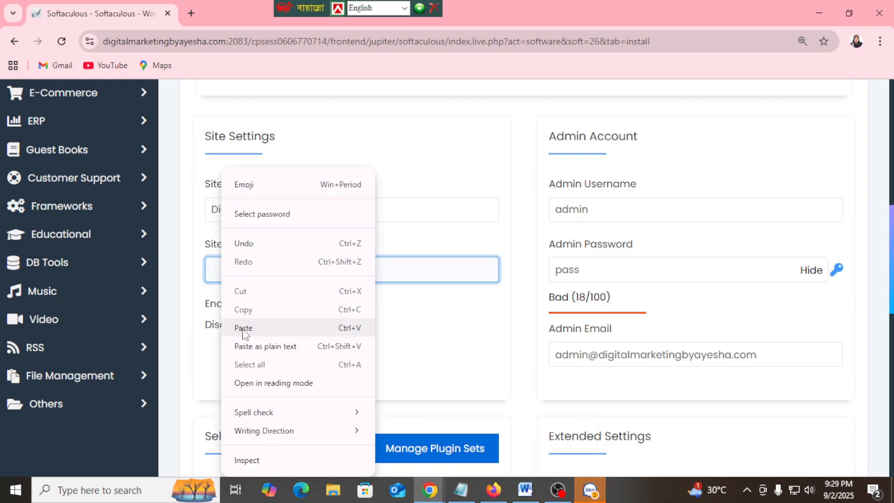
left_click(248, 330)
Step: Deselect all the suggested plugins in the Select Plugins section, from SoftWP and Backuply to Pagelayer and CookieAdmin
scroll(280, 315, "down", 4)
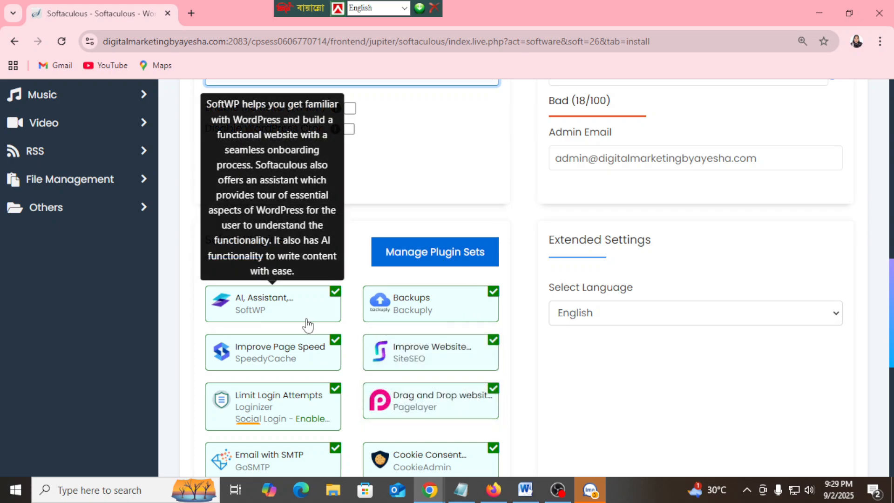
left_click(335, 301)
left_click(336, 339)
left_click(336, 388)
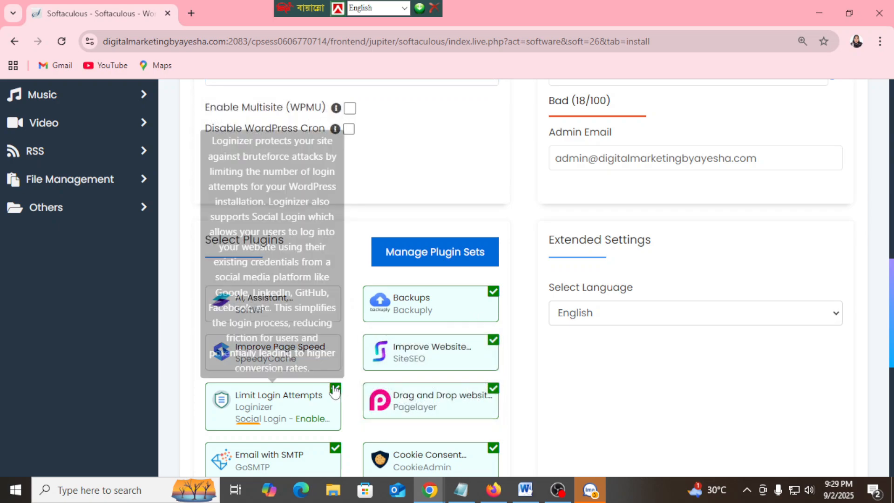
left_click(336, 448)
scroll(335, 448, "down", 3)
left_click(493, 161)
left_click(493, 209)
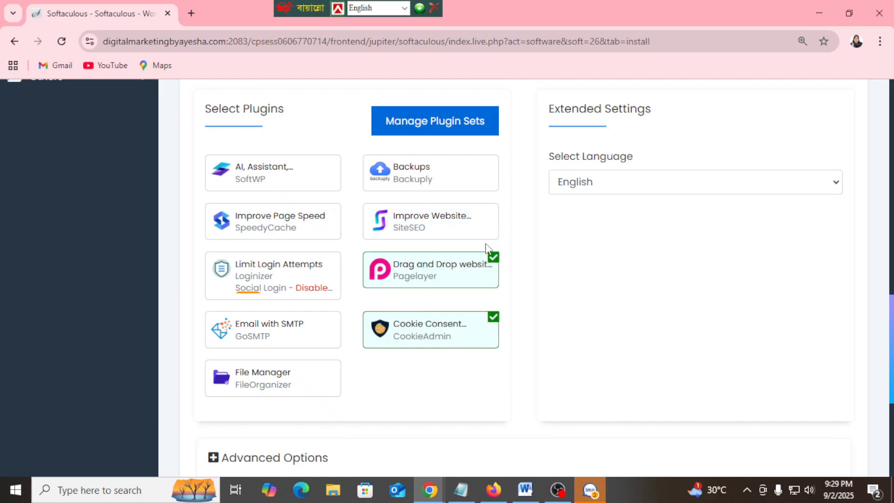
left_click(493, 258)
left_click(493, 318)
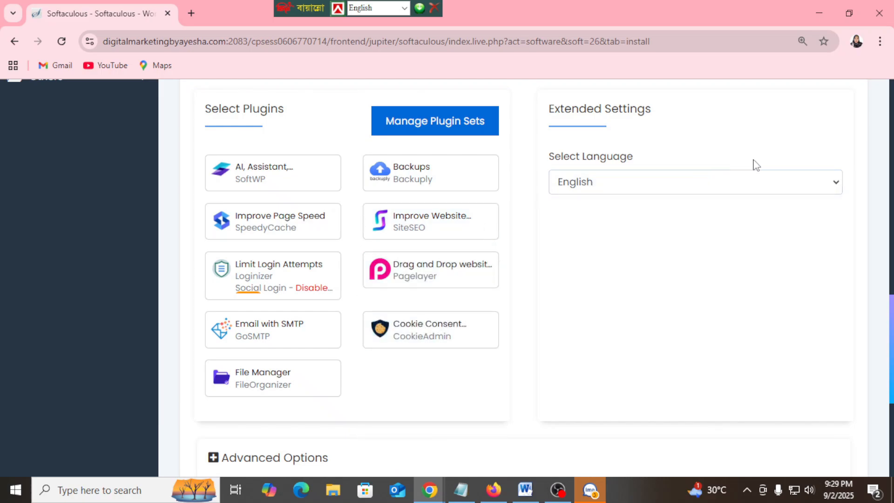
Step: Fill in the Admin Account with the username Admin and the admin password, and start the WordPress installation
scroll(663, 200, "up", 7)
left_click(639, 210)
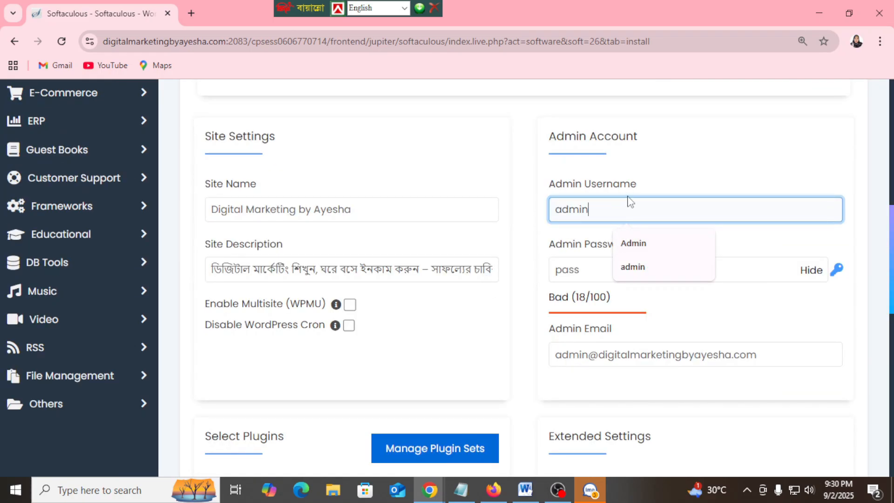
left_click(642, 245)
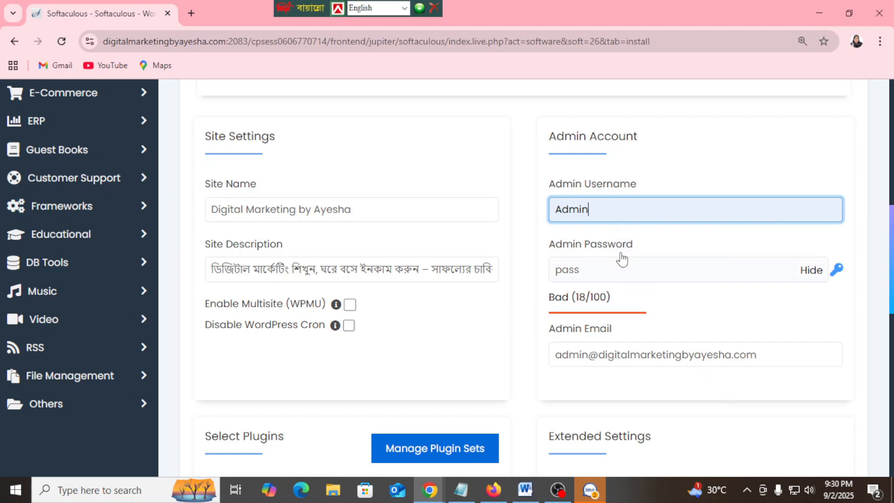
left_click(587, 270)
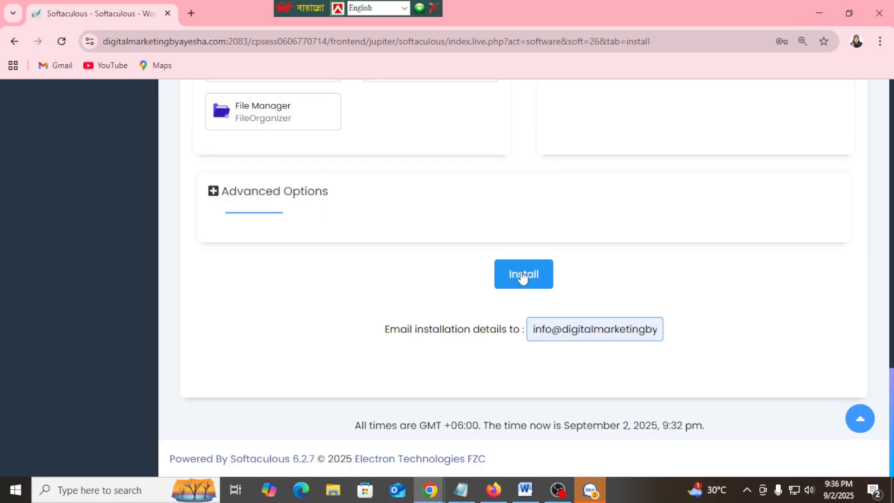
left_click(523, 276)
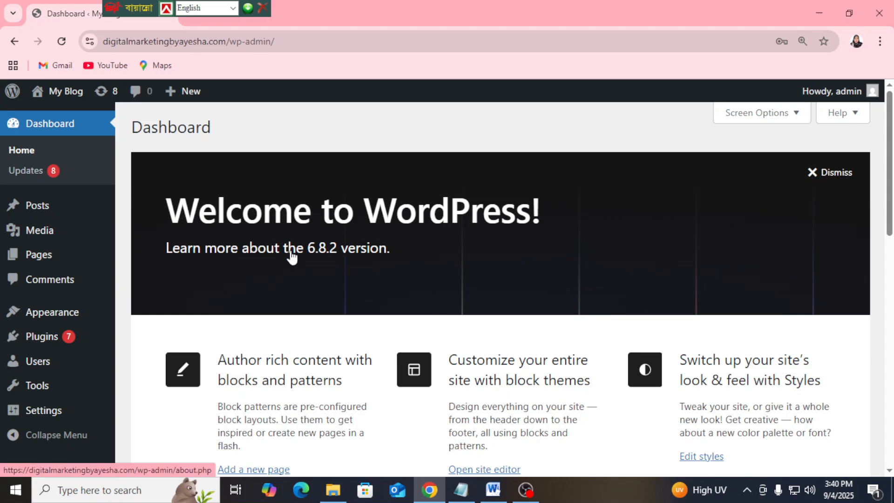
Step: Look over the new site's WordPress dashboard, its widgets and the submenus for posts, appearance and users
scroll(289, 256, "down", 7)
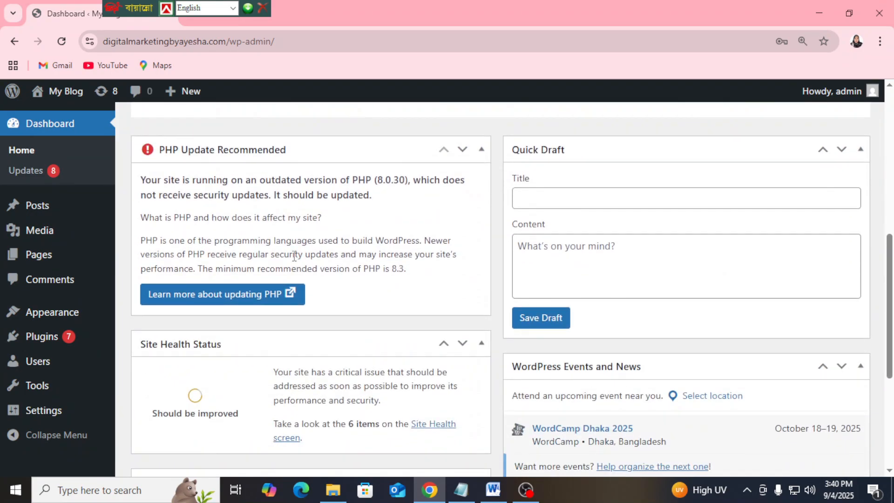
scroll(294, 256, "down", 4)
scroll(293, 256, "up", 12)
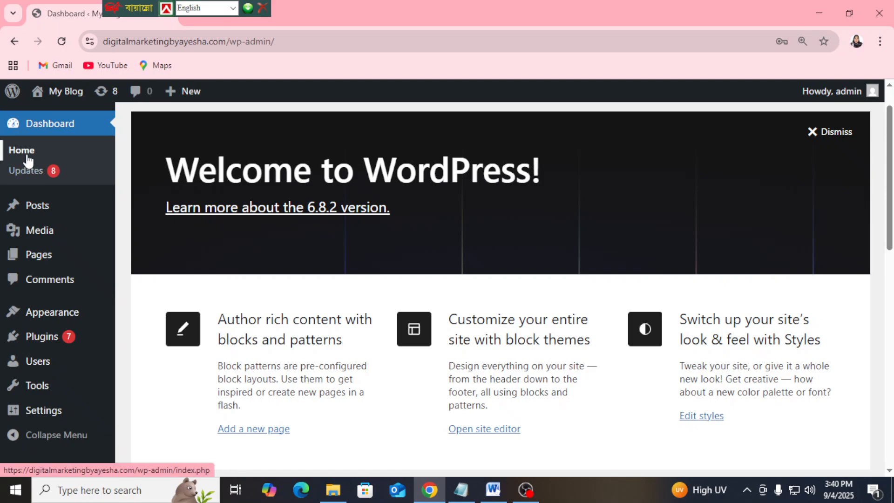
mouse_move(63, 216)
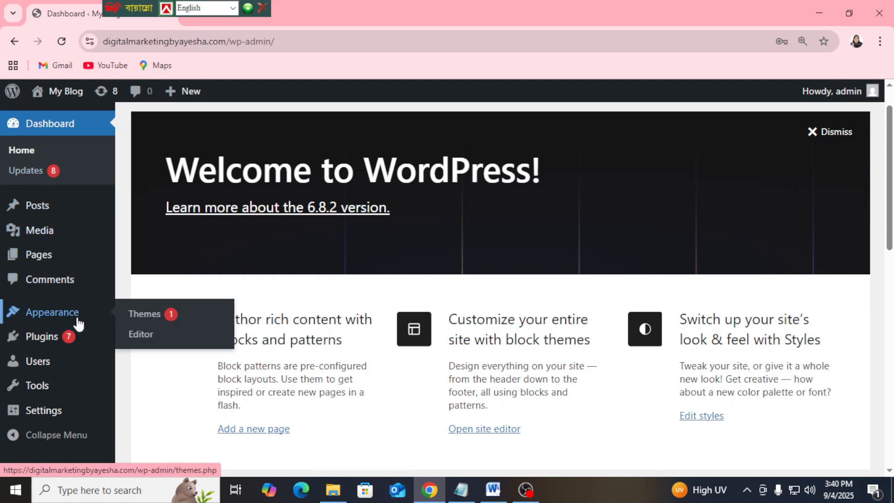
mouse_move(41, 373)
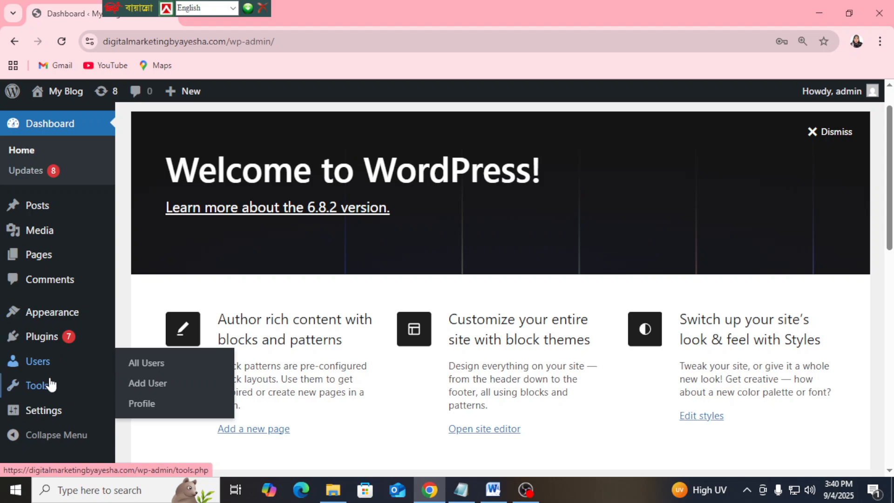
scroll(49, 382, "down", 4)
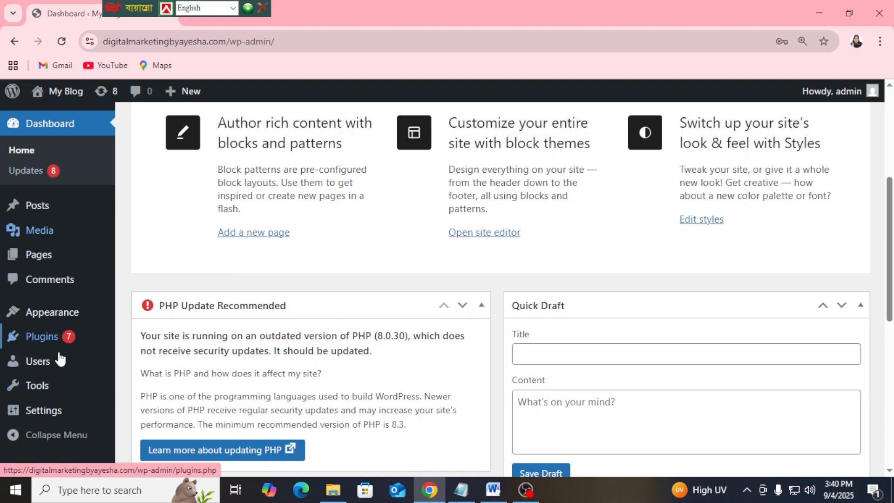
scroll(69, 280, "up", 4)
scroll(72, 276, "up", 1)
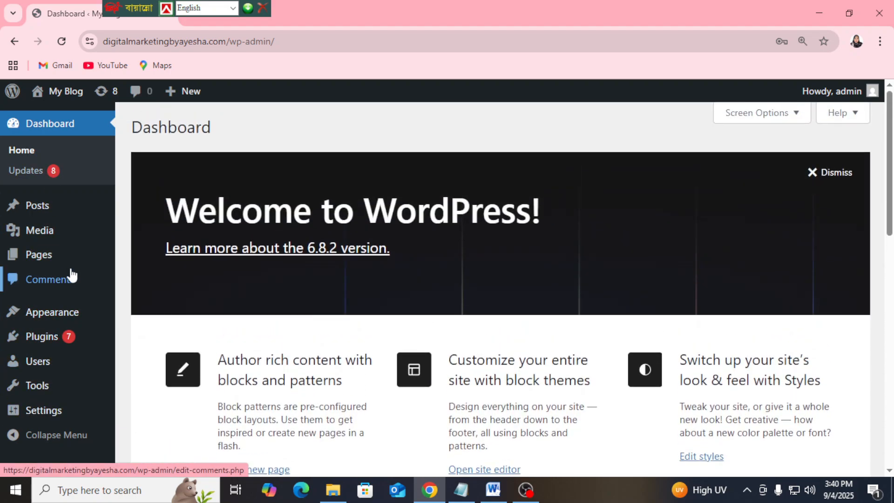
Step: Open the trashed posts and apply the Delete permanently bulk action there
left_click(38, 205)
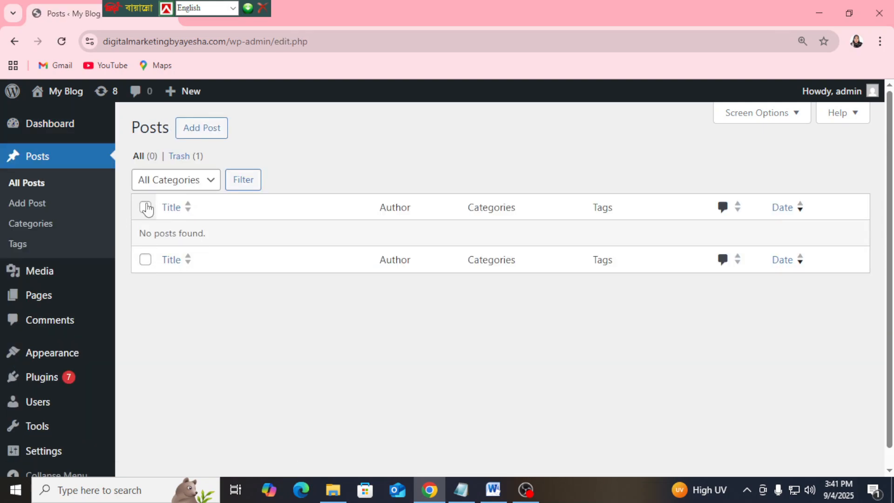
left_click(212, 181)
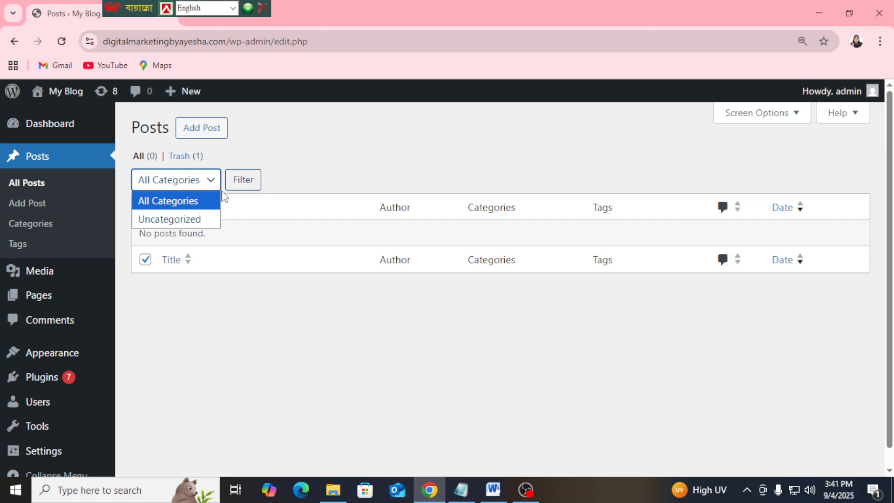
left_click(181, 161)
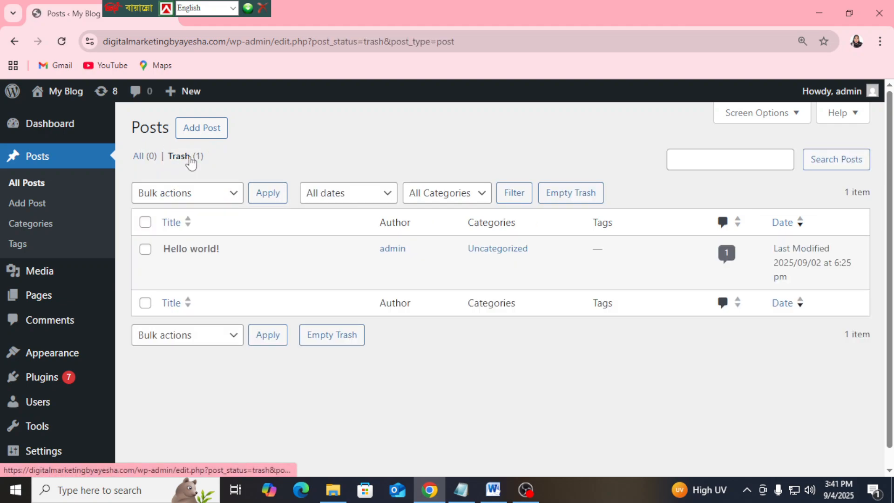
left_click(187, 159)
left_click(200, 198)
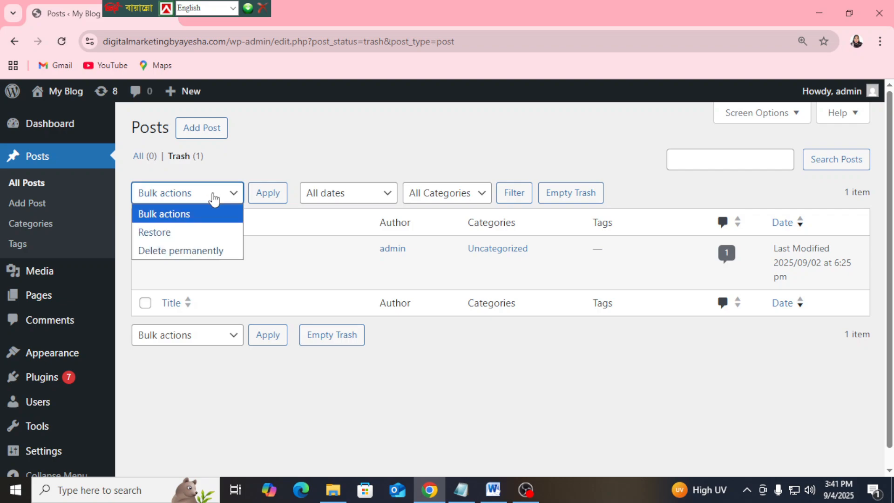
left_click(192, 252)
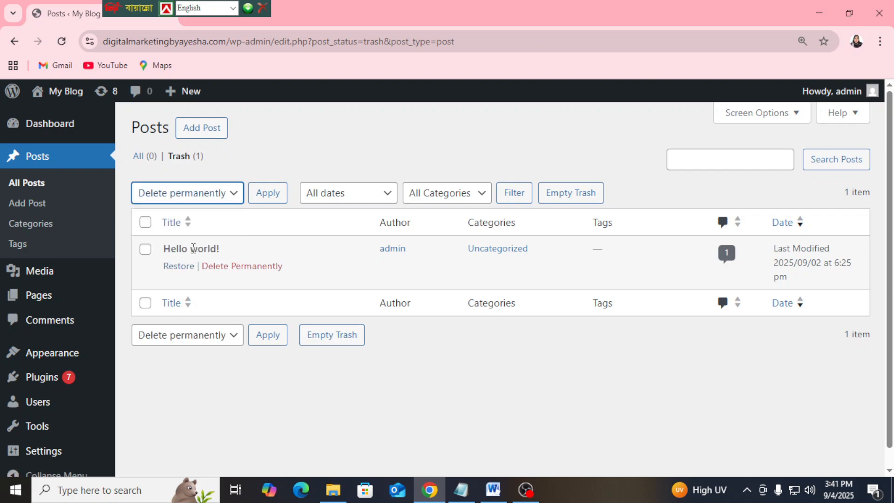
left_click(254, 200)
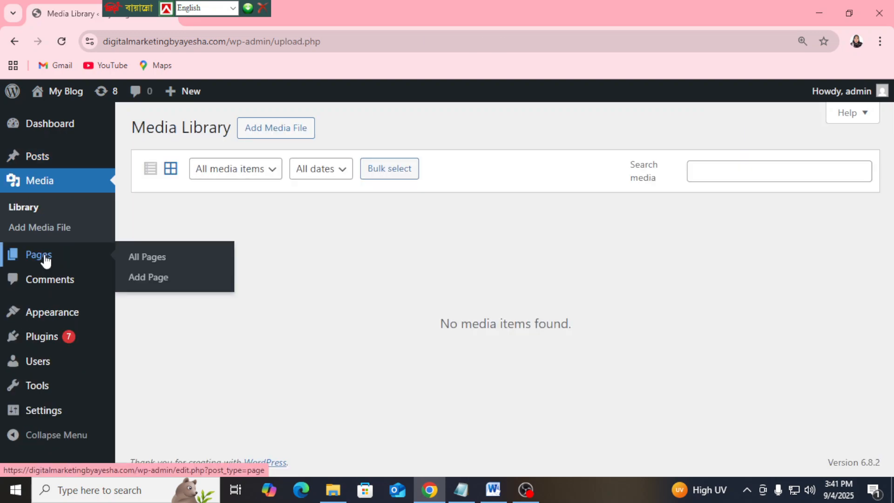
Step: Permanently delete the trashed Privacy Policy and Sample Page pages with a bulk action
left_click(44, 256)
left_click(145, 260)
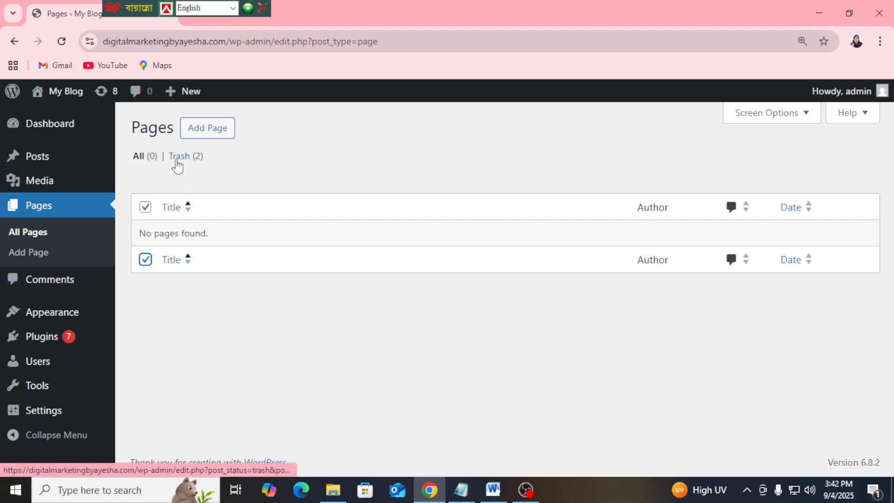
left_click(197, 161)
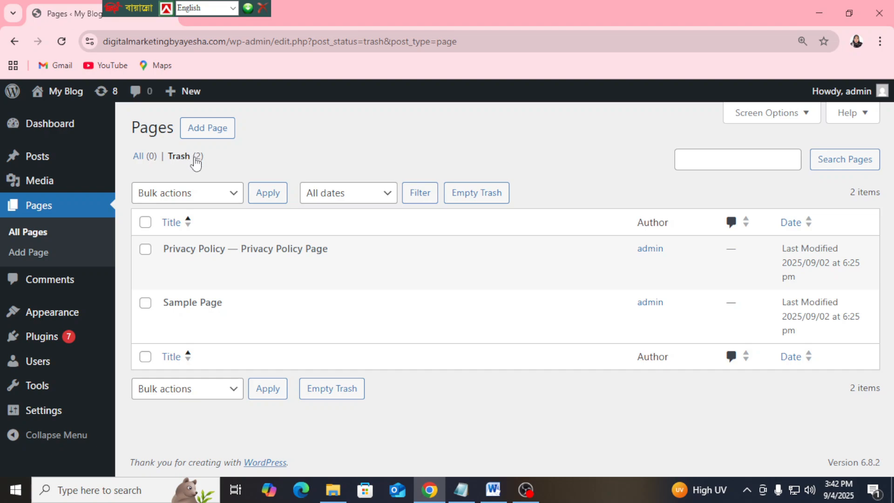
left_click(145, 223)
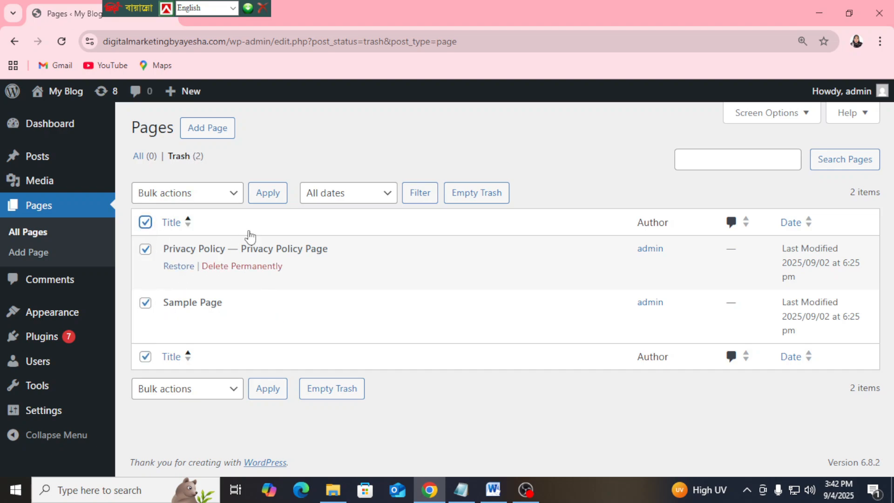
left_click(234, 193)
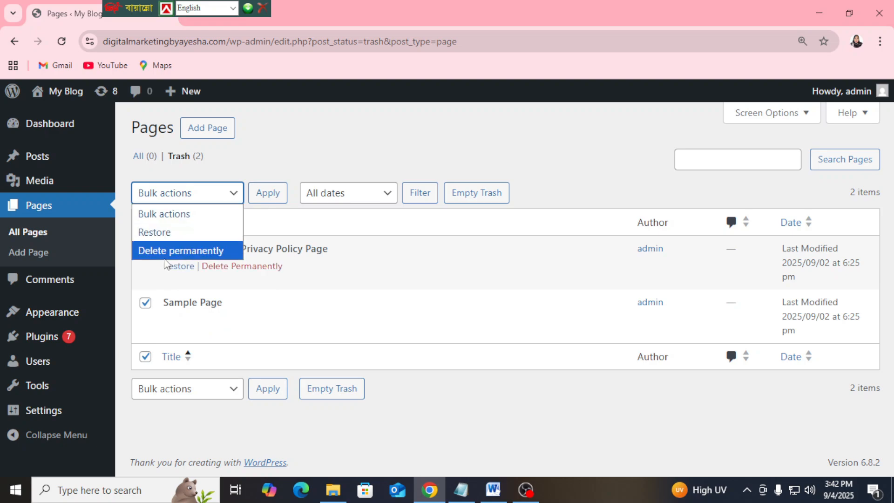
left_click(198, 251)
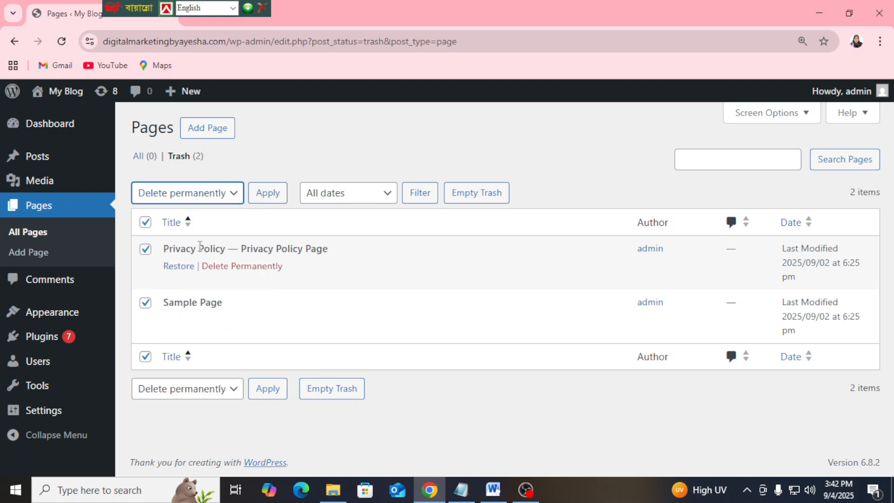
left_click(268, 197)
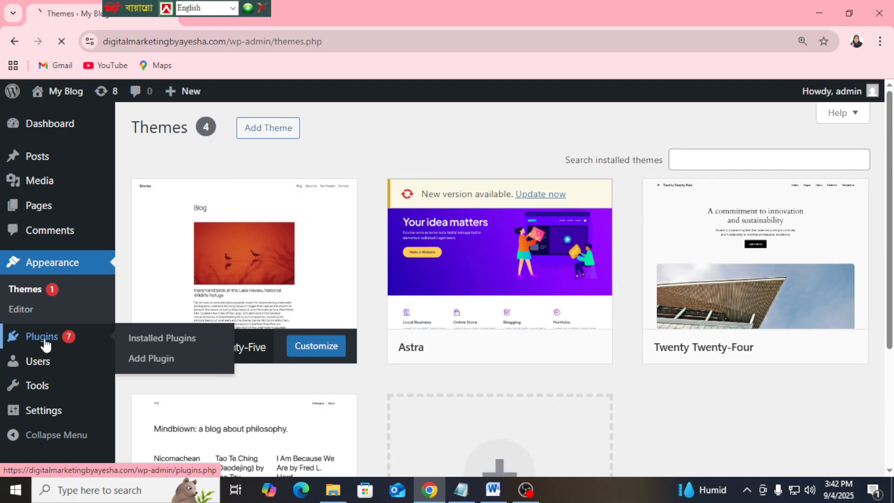
Step: Select all installed WordPress plugins and delete them with their data through a bulk action
left_click(44, 336)
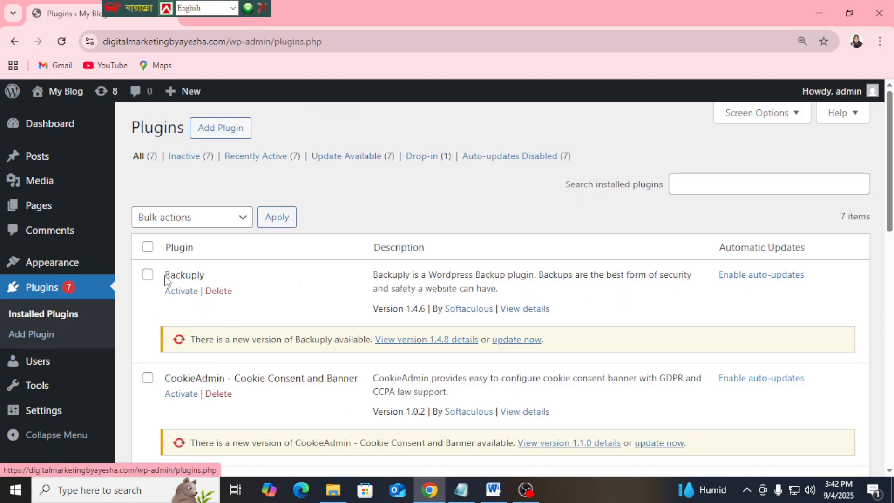
scroll(333, 401, "down", 10)
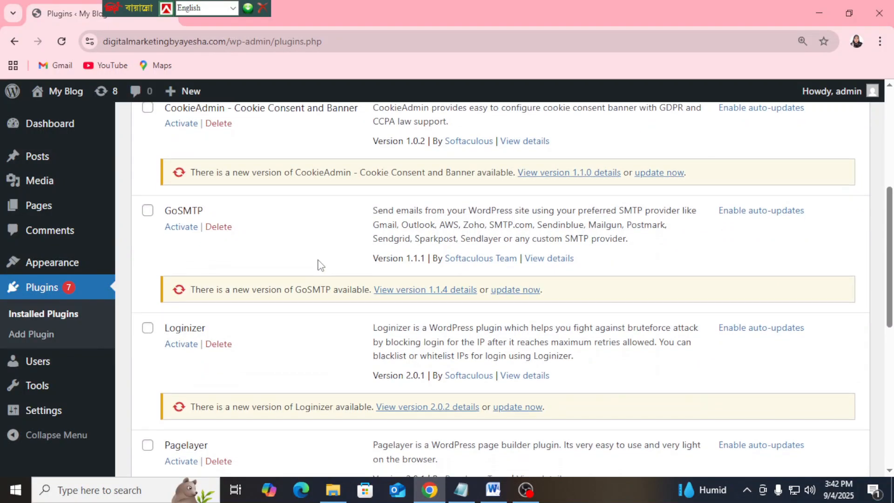
scroll(317, 265, "up", 10)
left_click(233, 217)
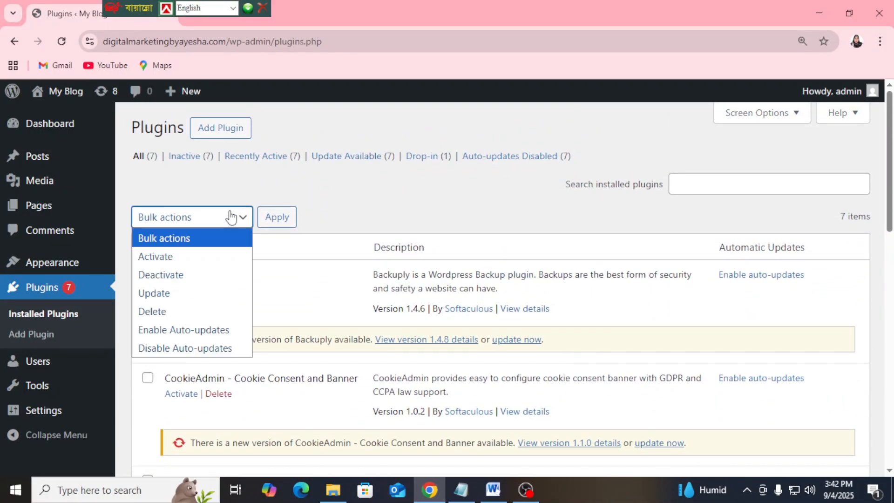
left_click(163, 276)
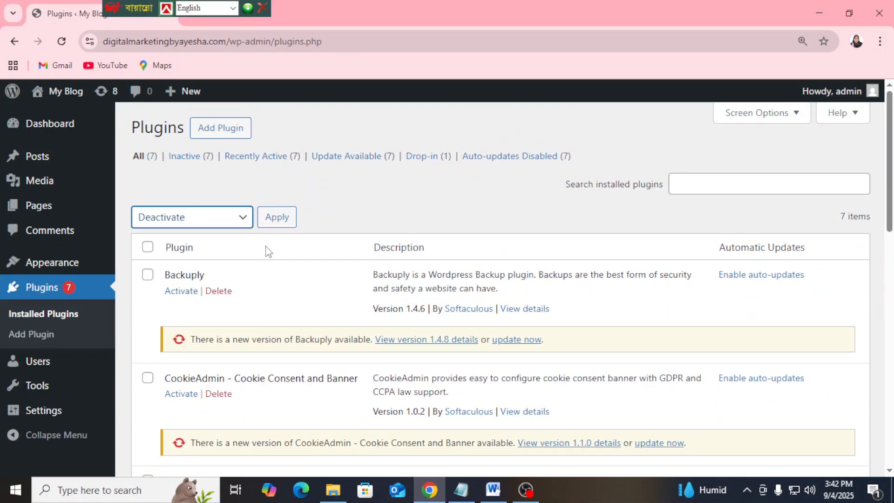
left_click(148, 247)
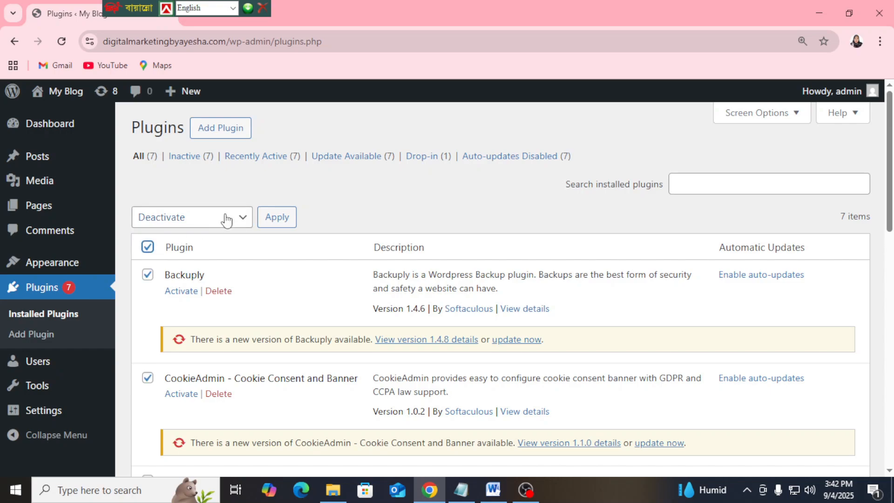
left_click(229, 218)
left_click(161, 312)
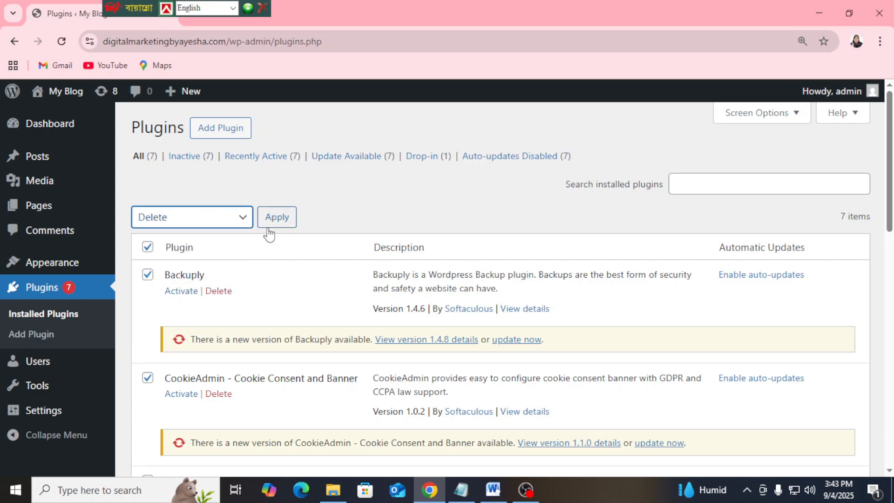
left_click(278, 219)
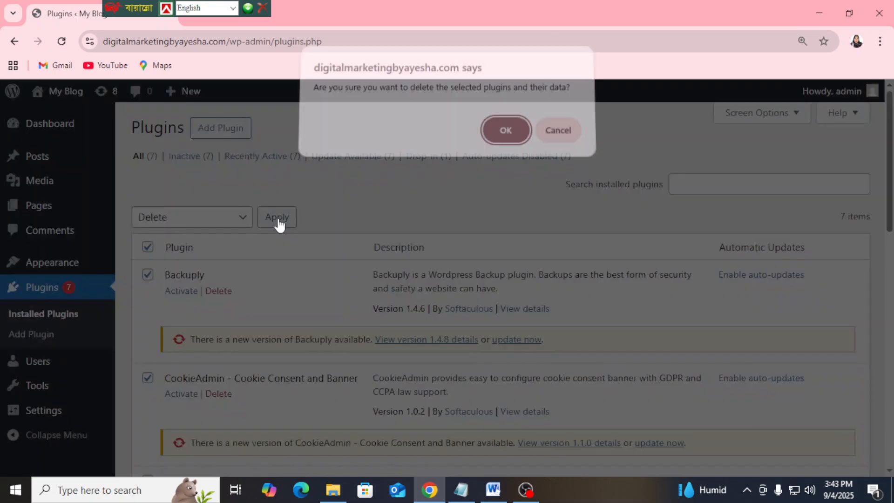
left_click(507, 138)
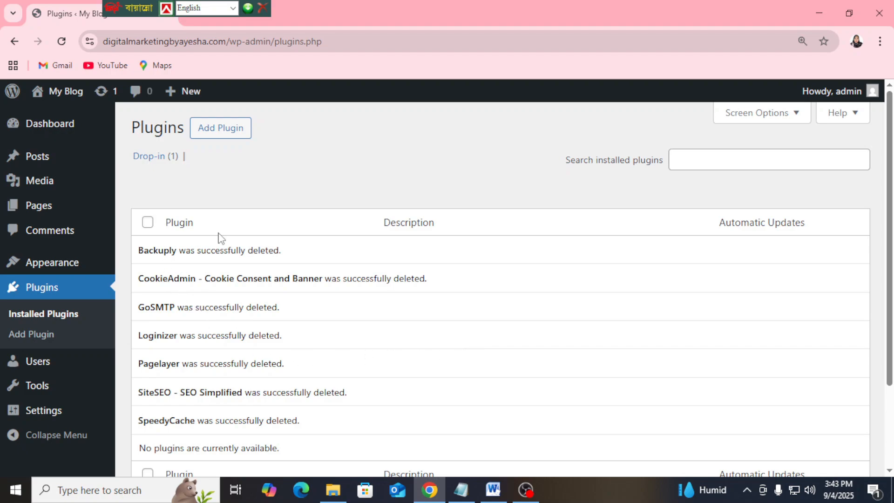
scroll(101, 273, "down", 2)
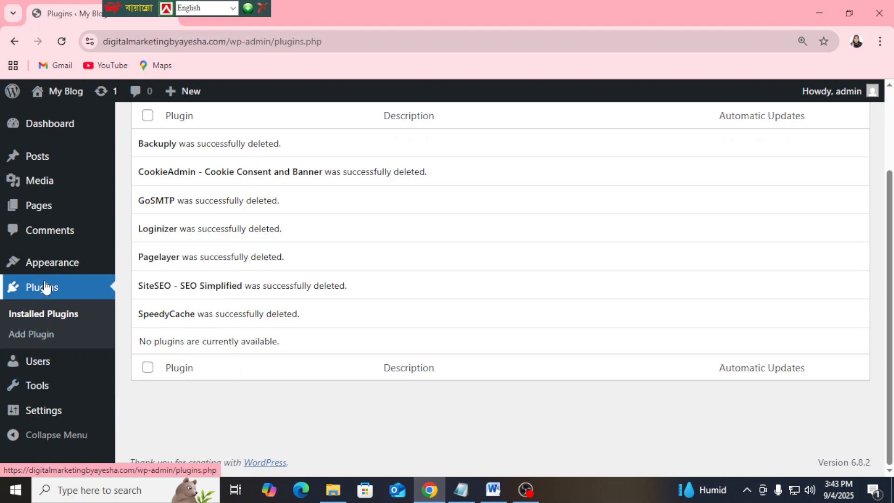
Step: Search the WordPress theme catalogue for Kadence and preview the Kadence theme
mouse_move(50, 262)
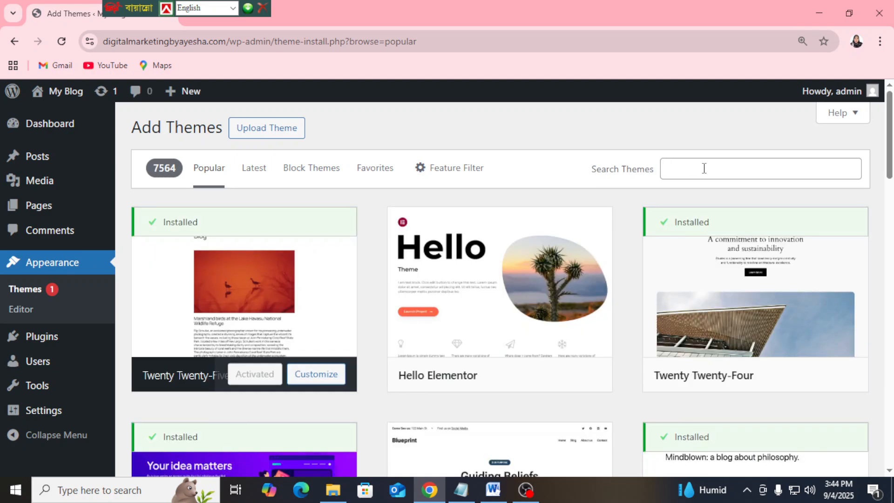
left_click(702, 168)
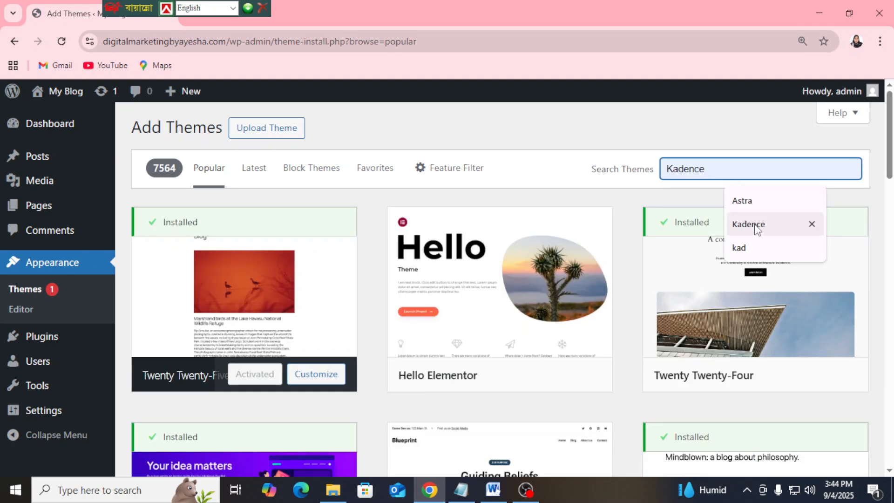
left_click(750, 225)
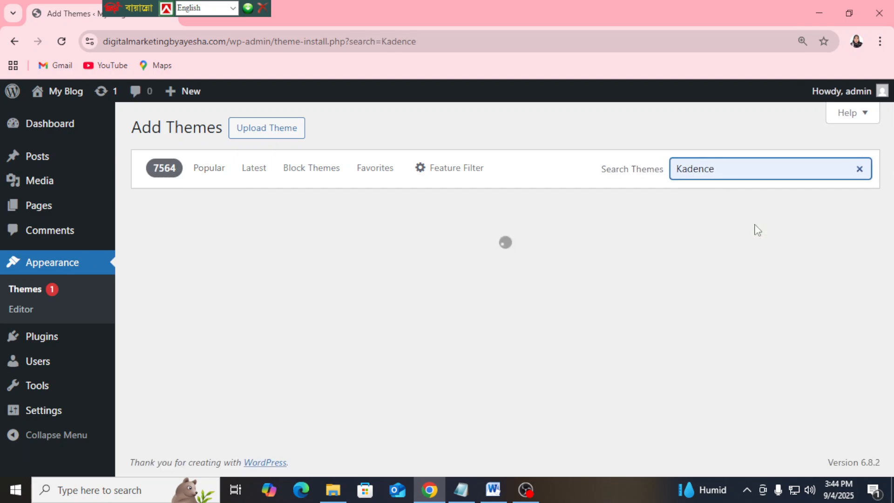
scroll(309, 293, "down", 2)
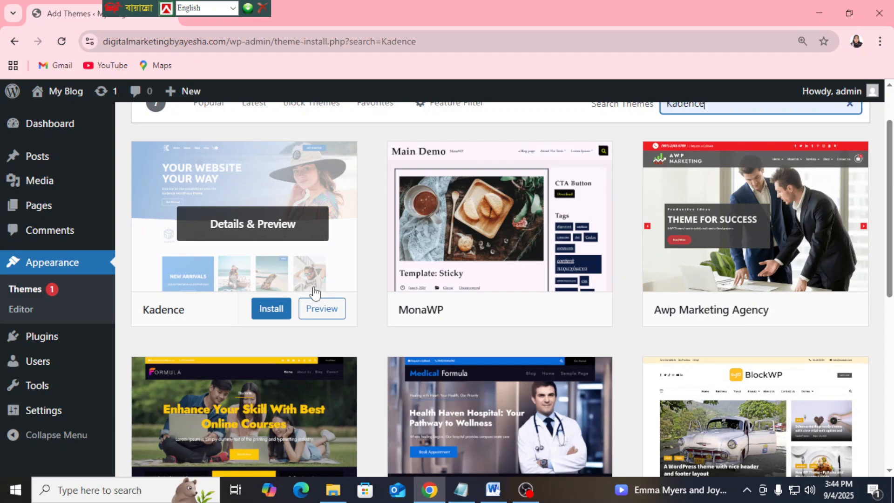
left_click(324, 310)
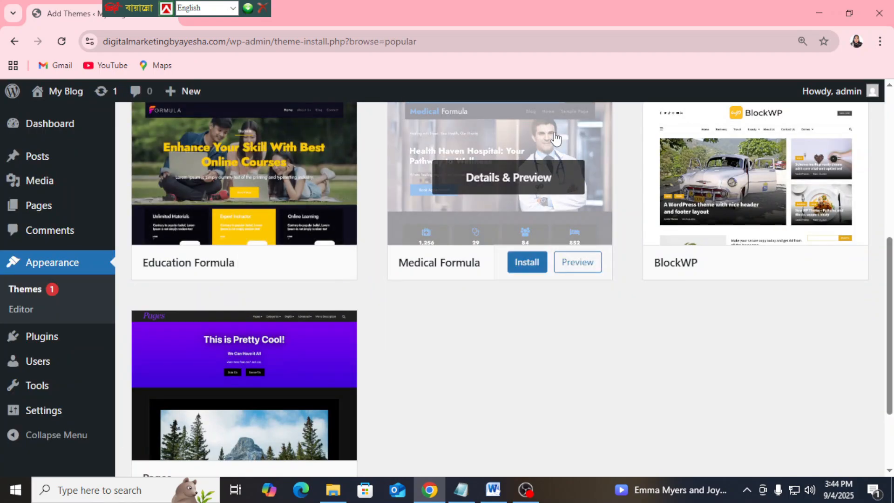
Step: Install the Kadence theme from the search results and activate it on the site
scroll(578, 154, "down", 3)
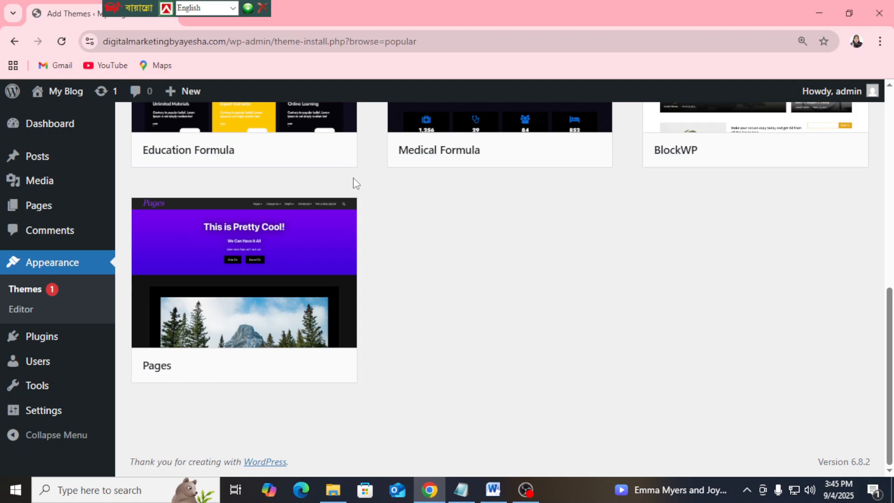
scroll(409, 175, "up", 8)
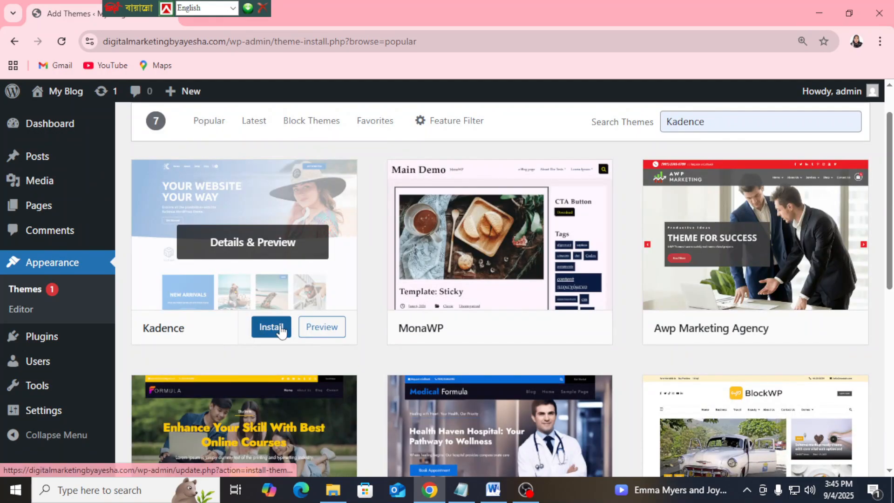
left_click(280, 328)
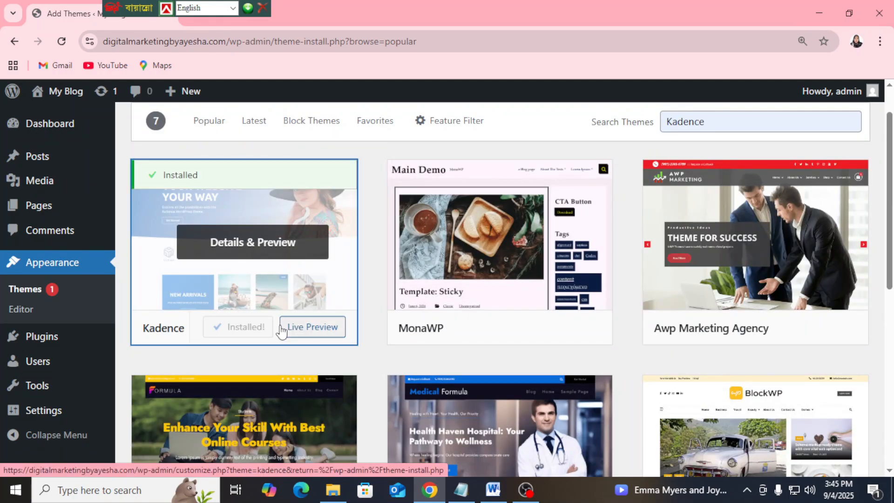
left_click(269, 327)
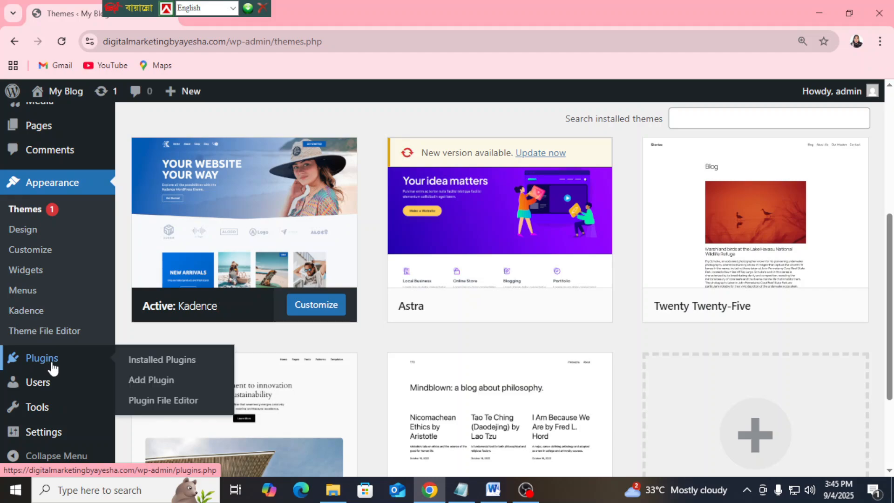
Step: Go to adding a new plugin and search the plugin directory for Elementor
left_click(53, 362)
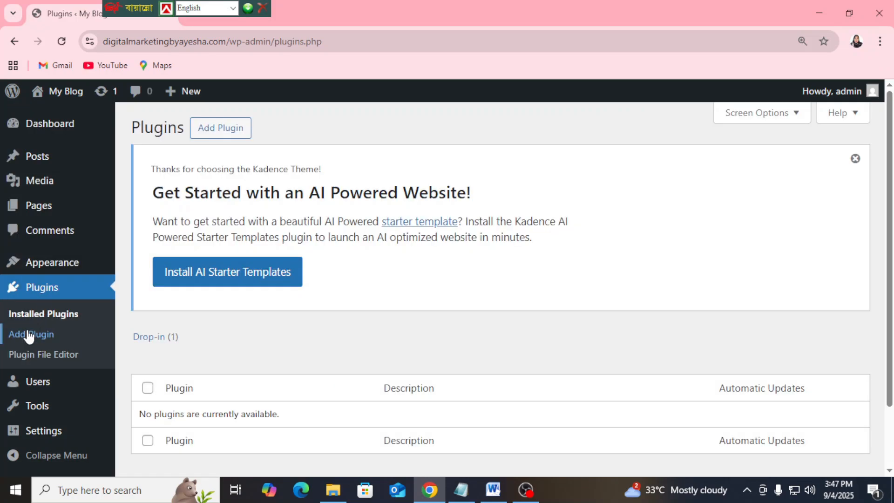
left_click(35, 334)
scroll(547, 319, "down", 15)
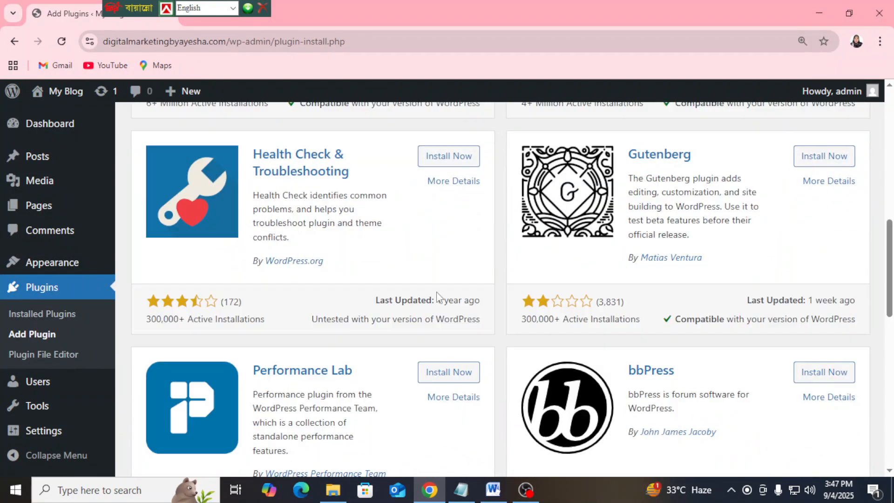
scroll(439, 298, "up", 5)
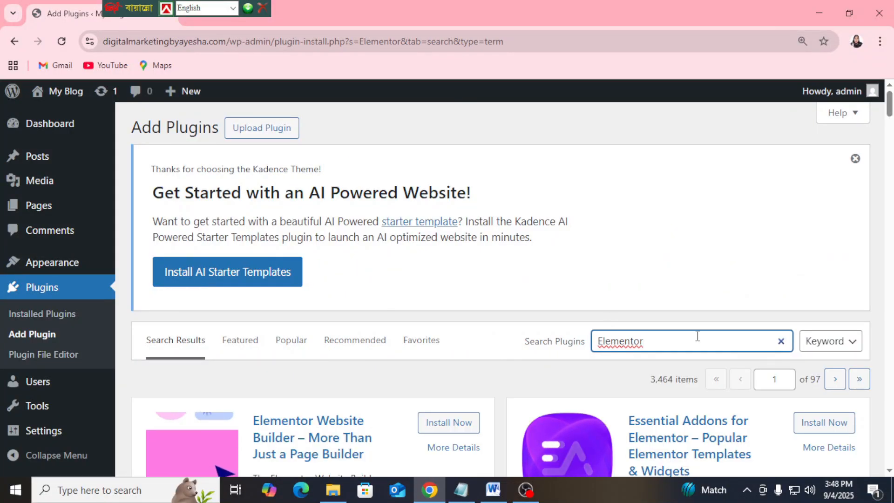
scroll(697, 336, "down", 1)
scroll(697, 336, "down", 2)
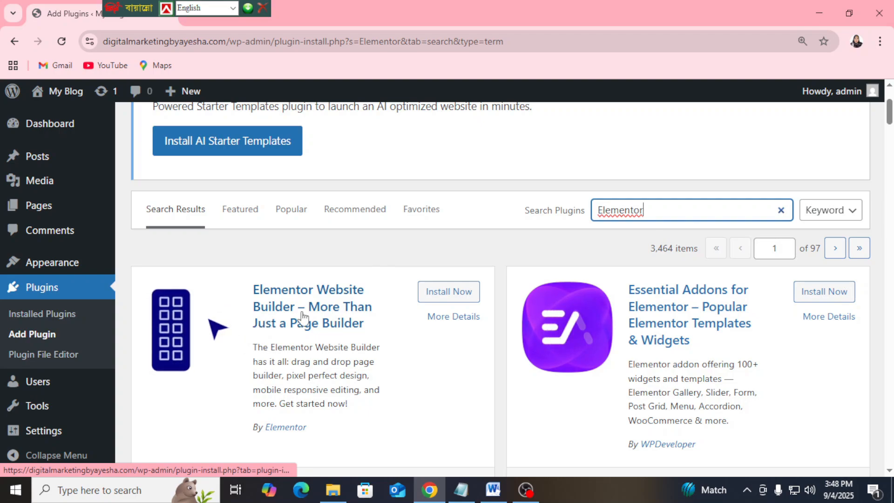
Step: Install the Elementor Website Builder plugin from the search results and activate it
left_click(458, 298)
scroll(459, 300, "down", 3)
left_click(456, 161)
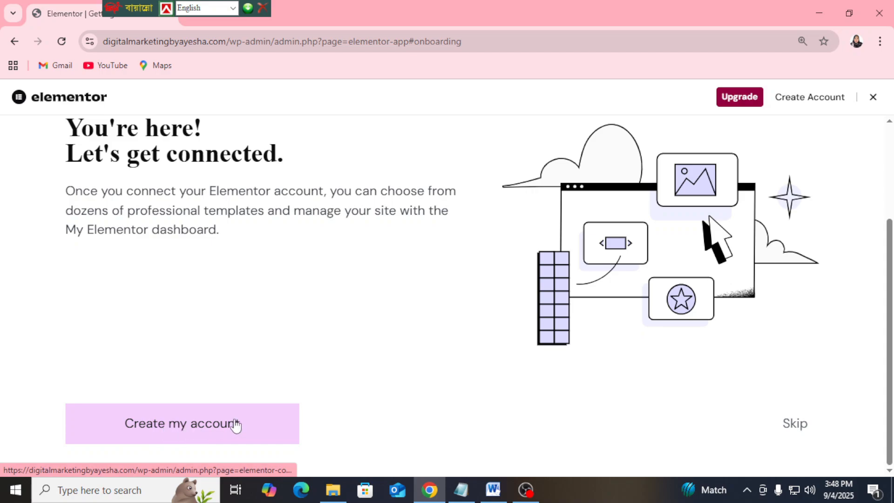
Step: Go through the Elementor onboarding by connecting the site to an account, continuing with the Hello Biz theme and skipping the Pro features
left_click(196, 427)
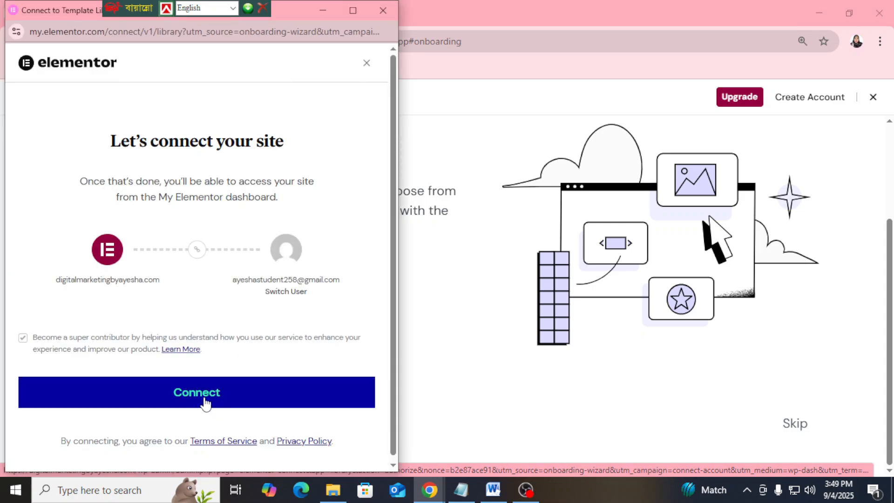
left_click(199, 393)
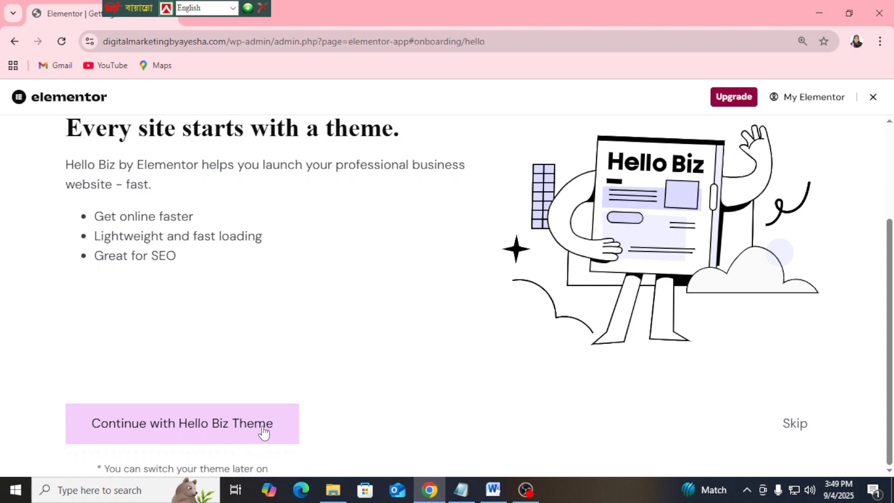
left_click(157, 423)
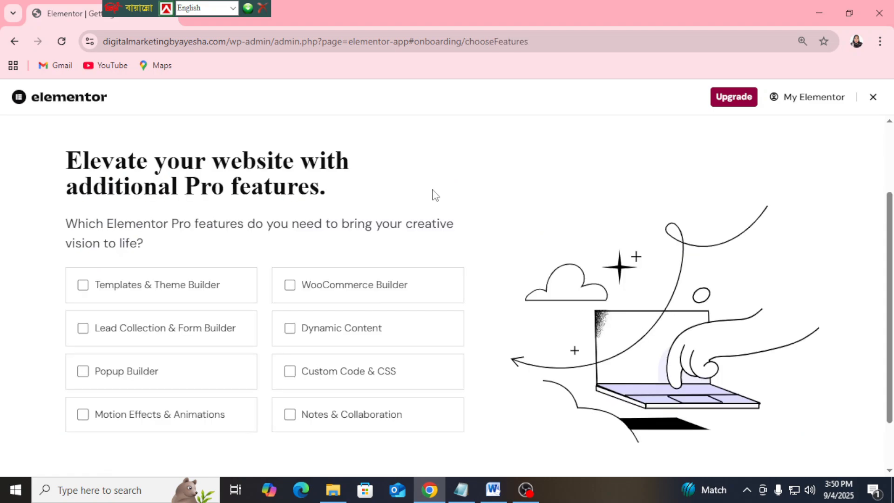
left_click(795, 458)
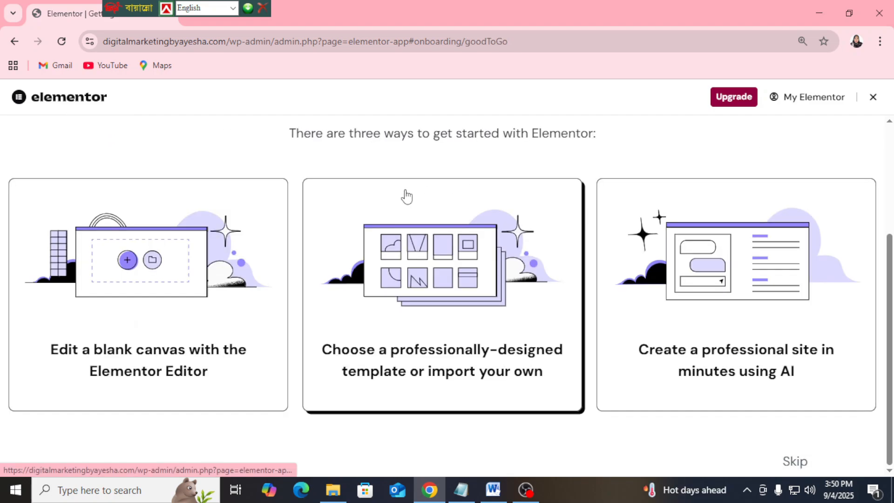